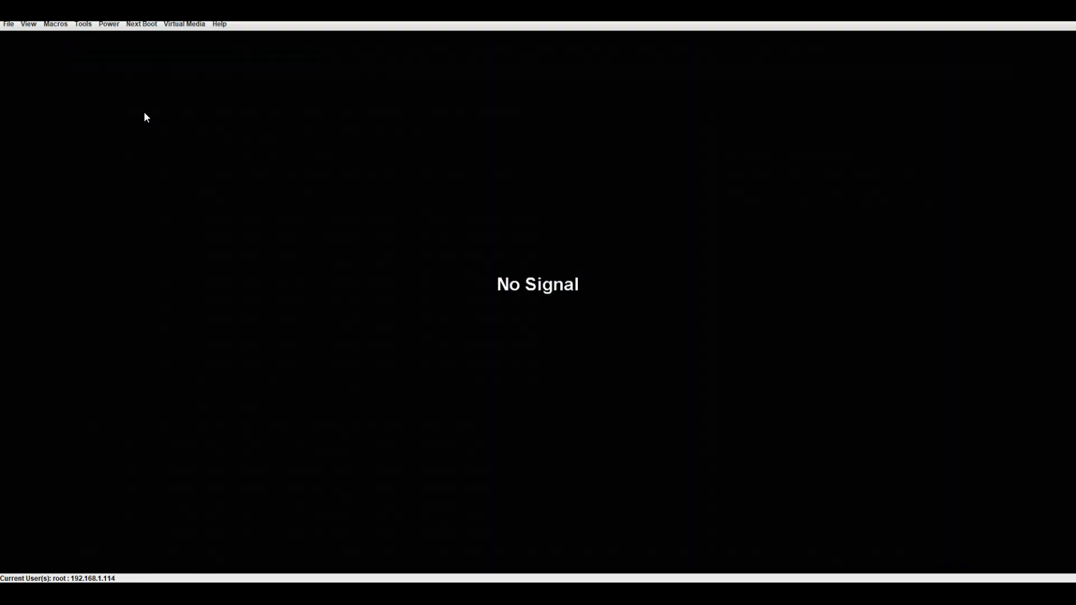
- Power on the server from the virtual console and confirm the power action
click(109, 25)
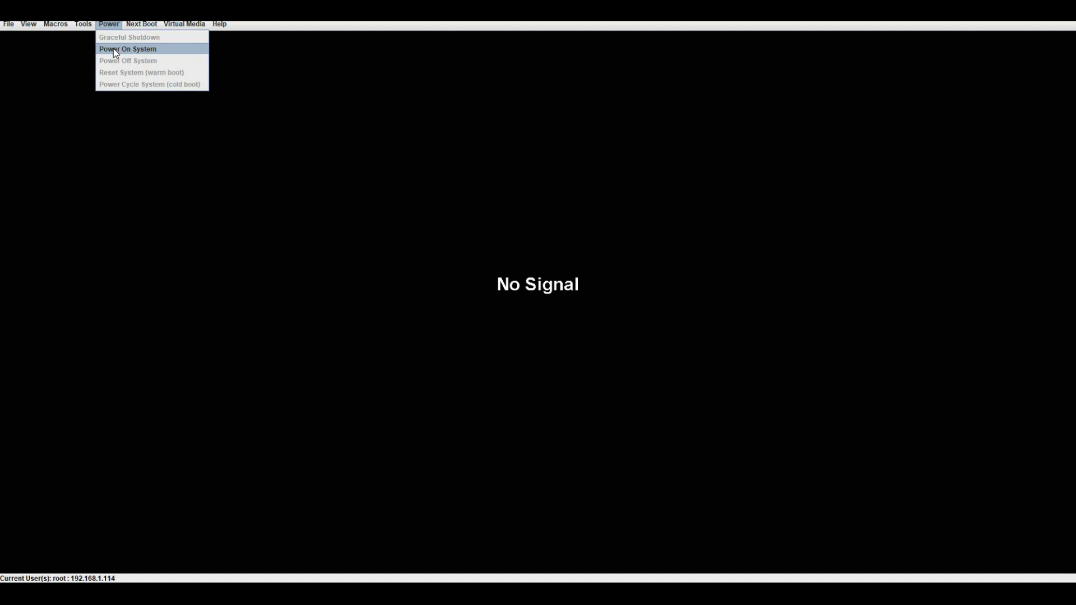
click(113, 49)
click(525, 311)
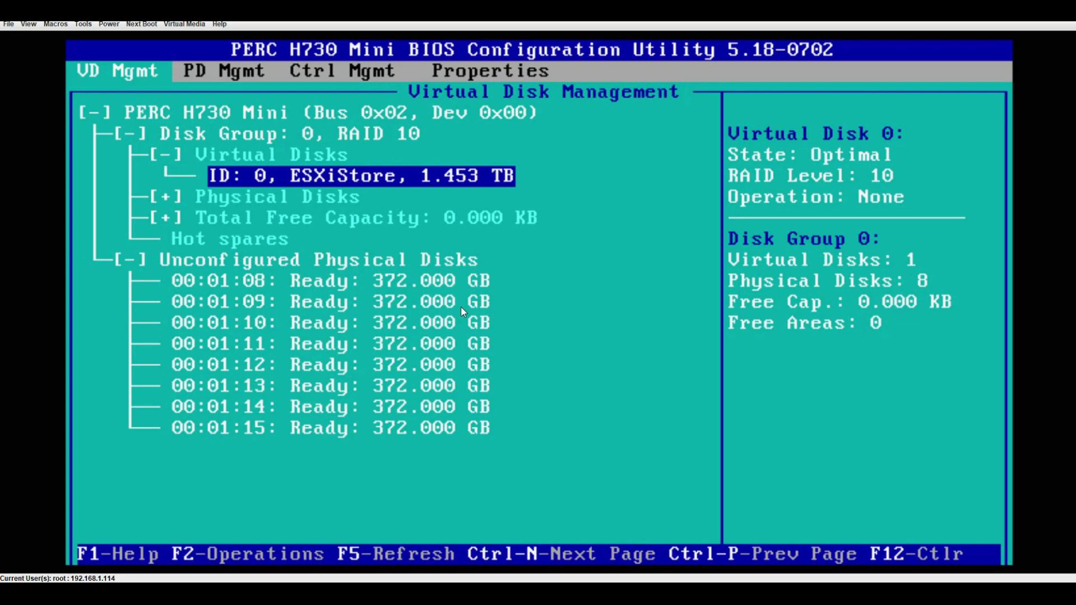
- Expand the Physical Disks list under Disk Group 0
key(Down)
key(Up)
key(Down)
key(Right)
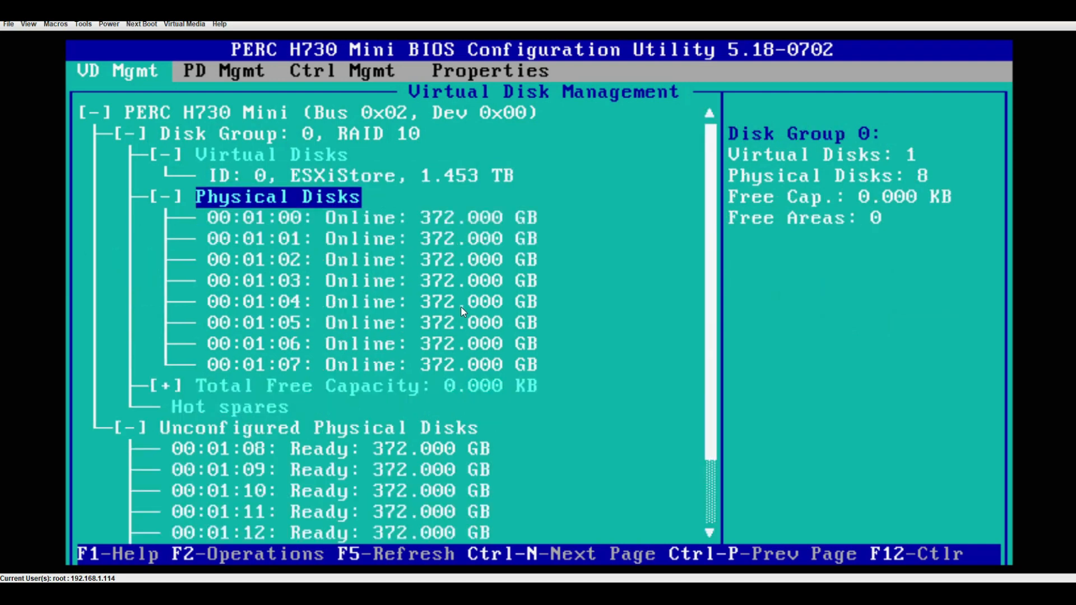
- Examine the member disks of Disk Group 0 and the unconfigured disks down to 00:01:15
key(Down)
key(Down)
key(Down)
key(Down)
key(Down)
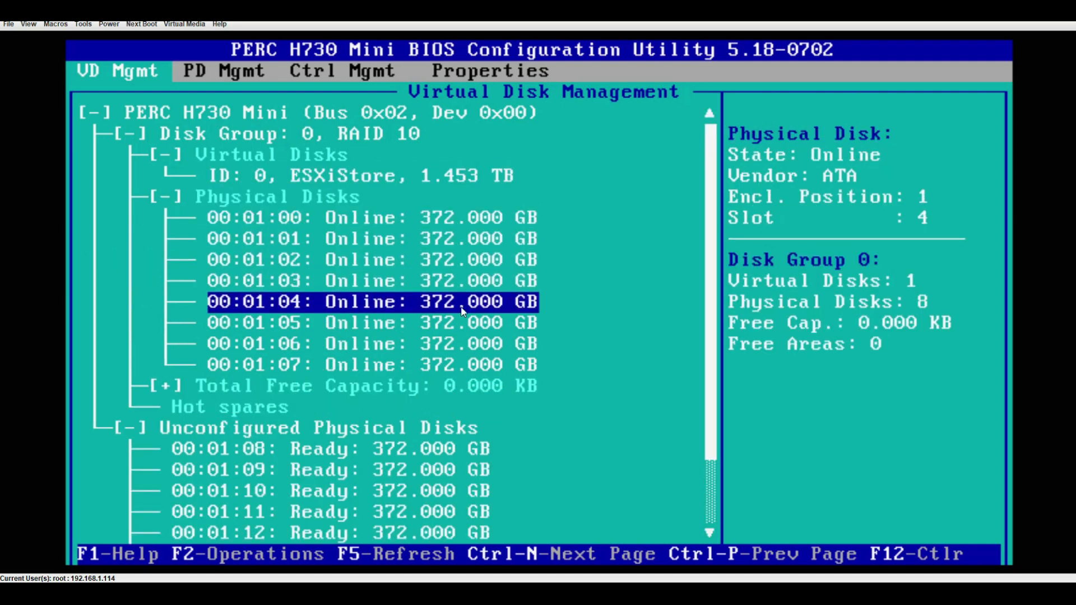
key(Down)
key(Down)
key(Down)
key(Down)
key(Down)
key(Down)
key(Down)
key(Down)
key(Down)
key(Down)
key(Down)
key(Down)
key(Down)
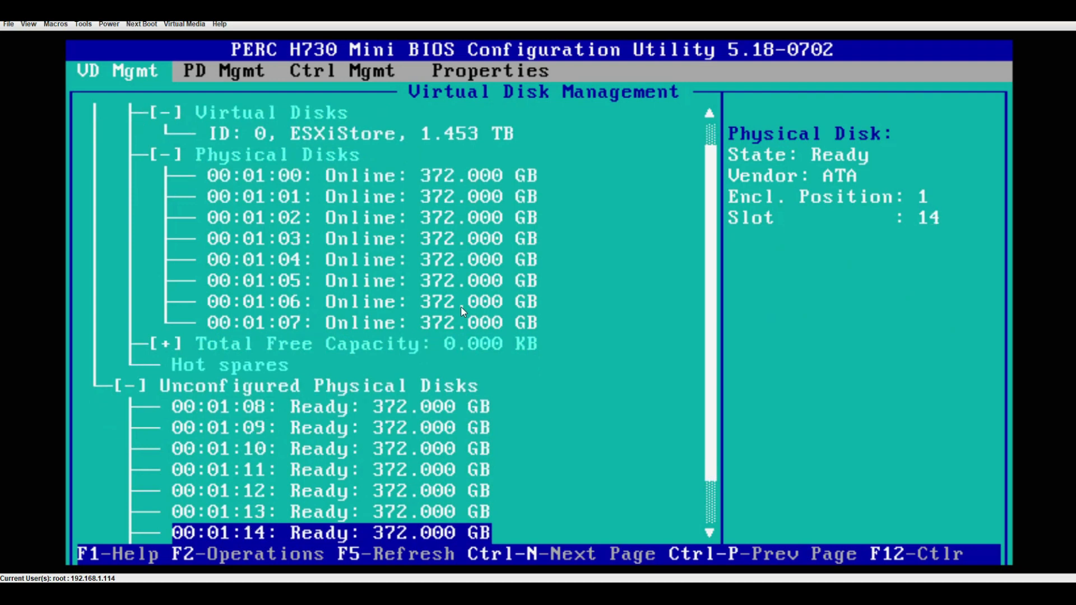
key(Down)
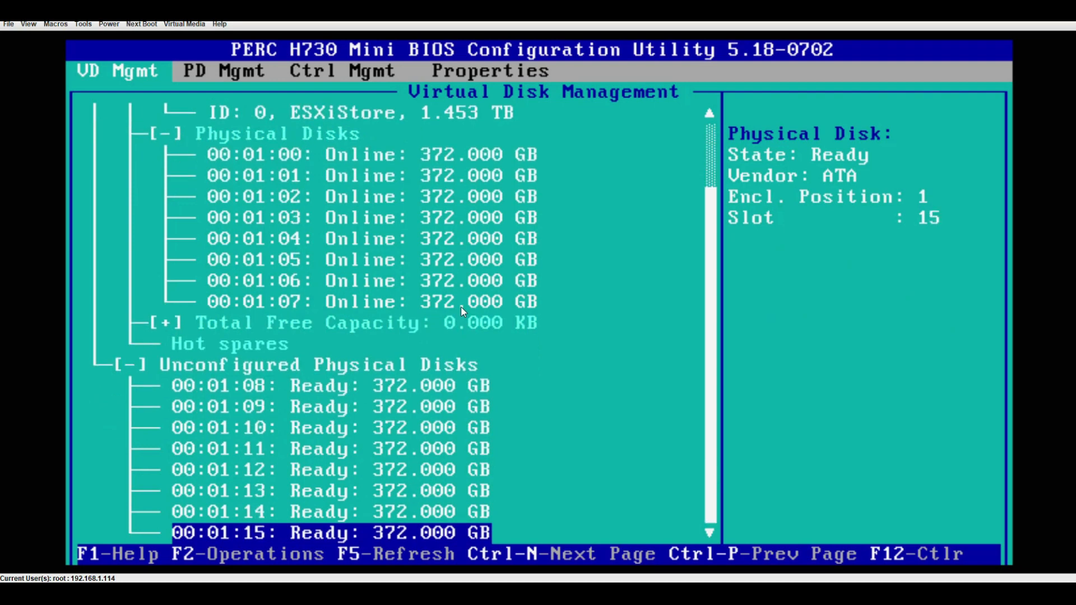
- Review the unconfigured disks from 00:01:15 back up to the disk group's Hot spares entry
key(Up)
key(Up)
key(Up)
key(Up)
key(Up)
key(Up)
key(Up)
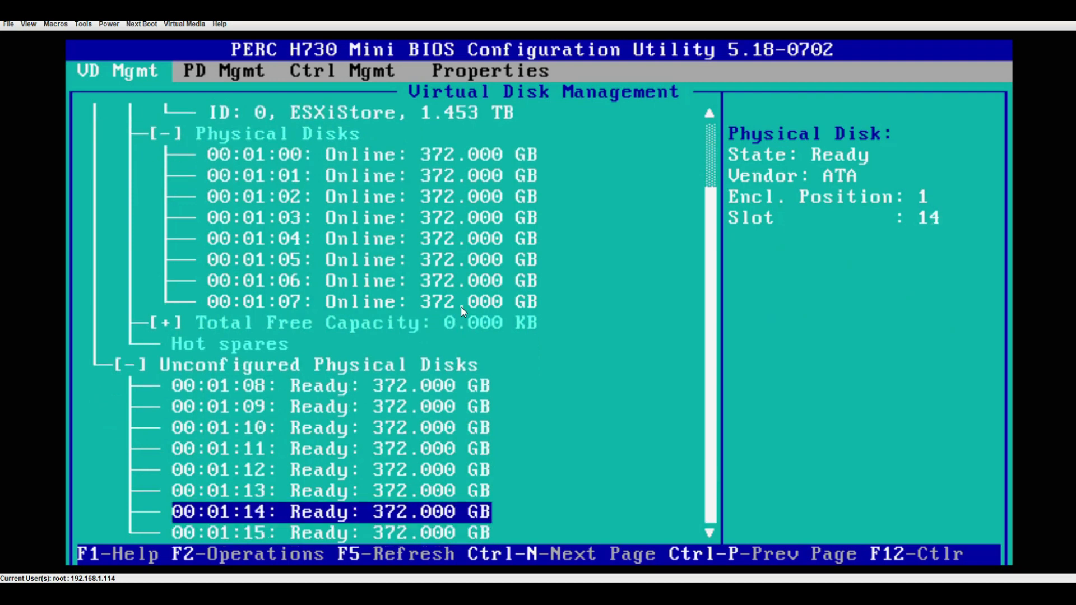
key(Up)
key(Up)
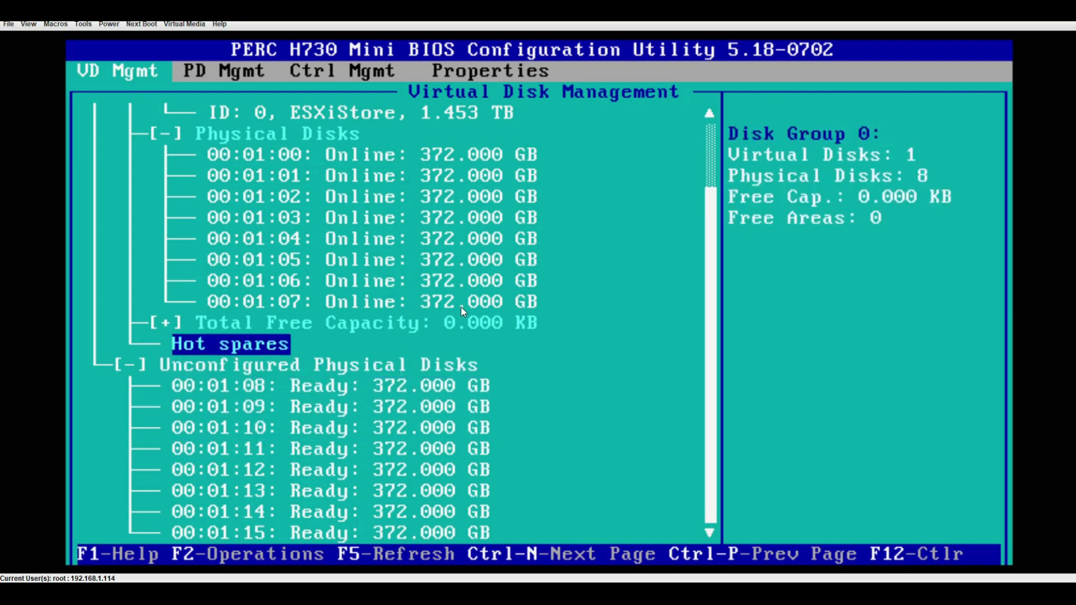
key(Down)
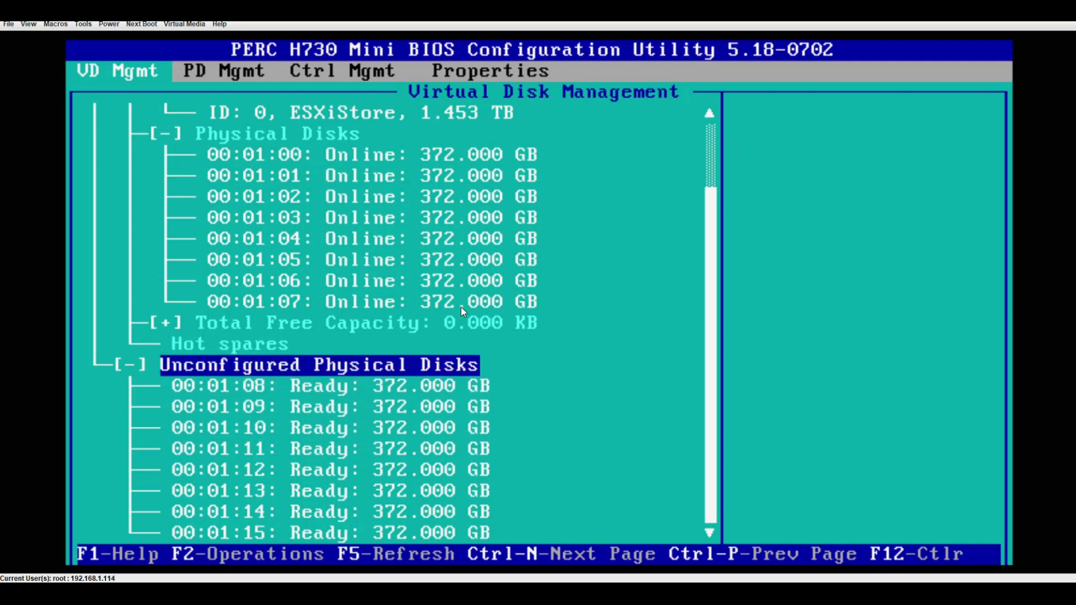
key(Down)
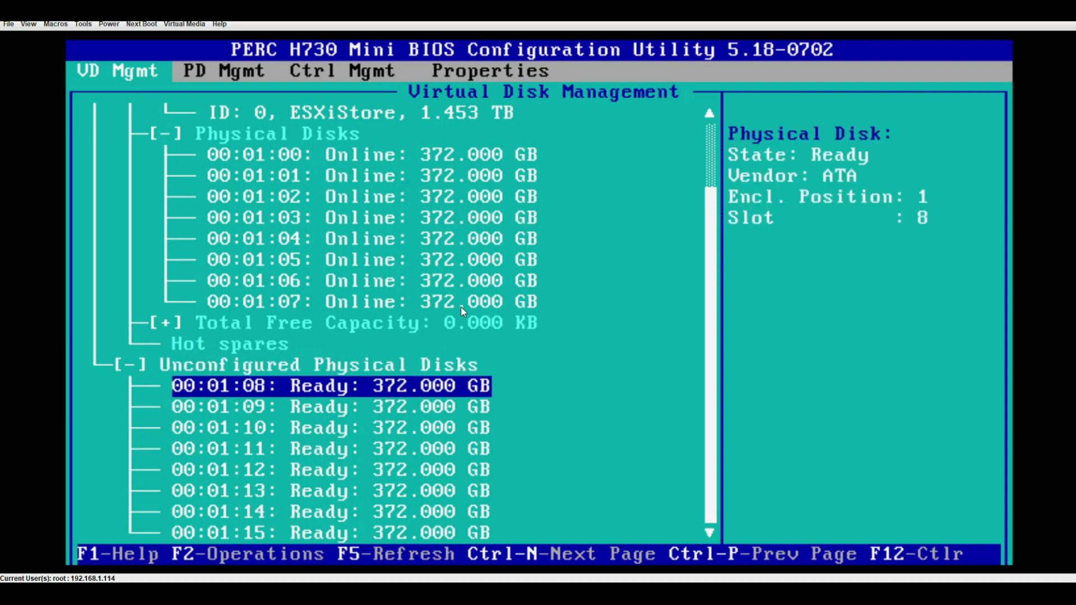
- Collapse the Unconfigured Physical Disks group and expand it again
key(Up)
key(minus)
key(plus)
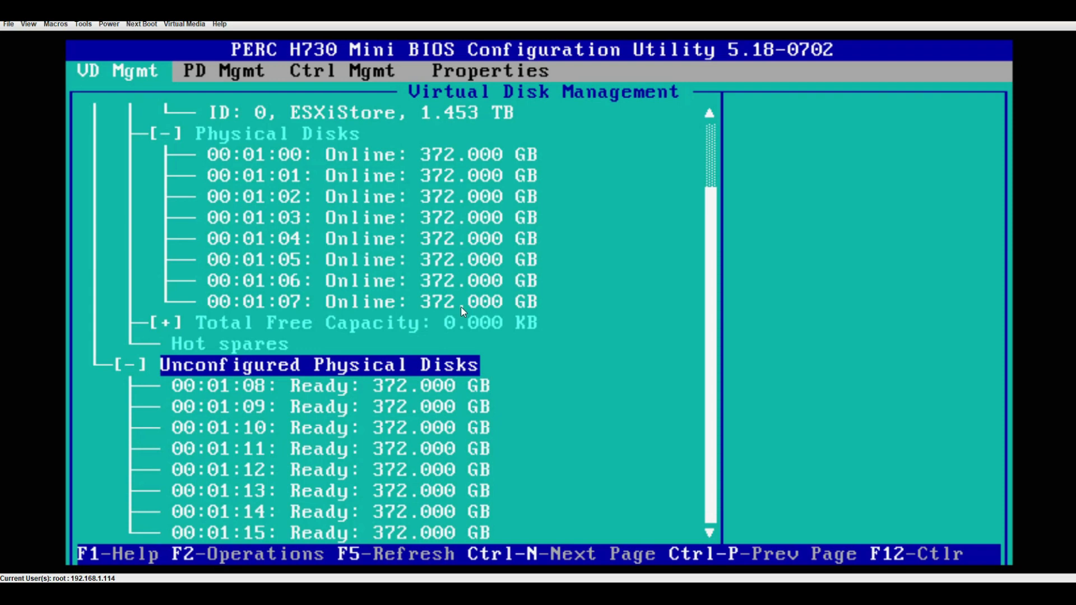
- Start creating a new virtual disk on the PERC H730 Mini controller
key(Up)
key(Up)
key(Up)
key(Up)
key(Up)
key(Up)
key(Up)
key(Up)
key(Up)
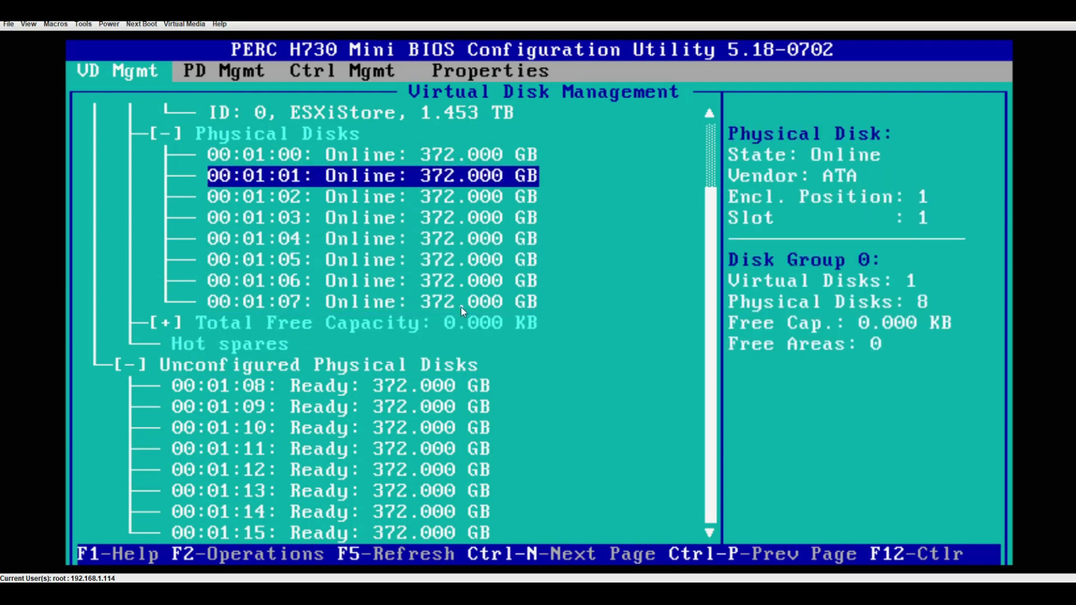
key(Up)
key(Up)
key(Up)
key(Up)
key(Up)
key(Up)
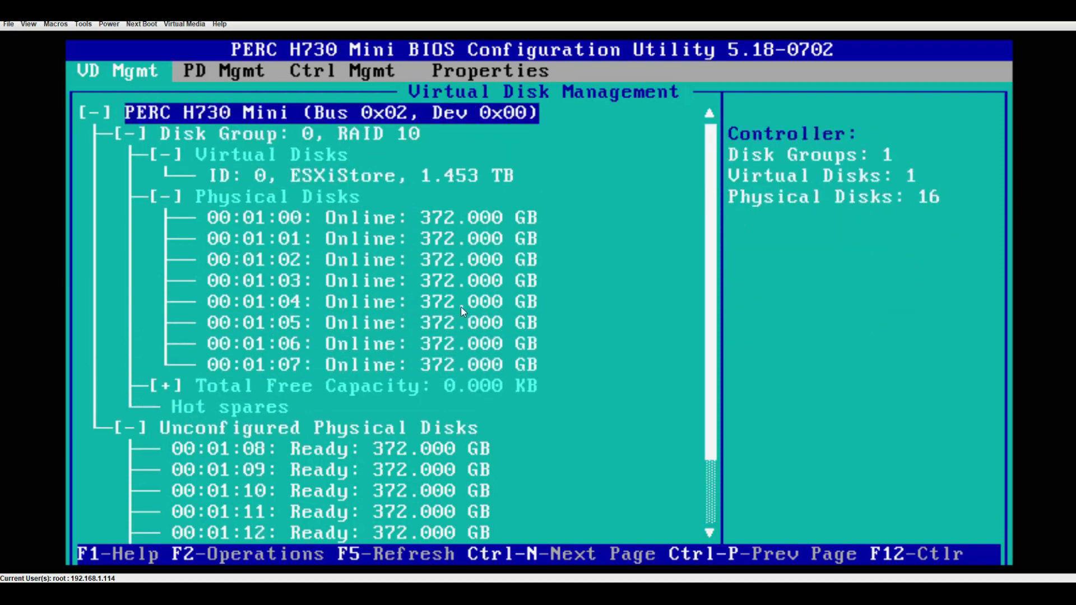
key(Down)
key(Up)
key(F2)
key(Down)
key(Down)
key(Down)
key(Down)
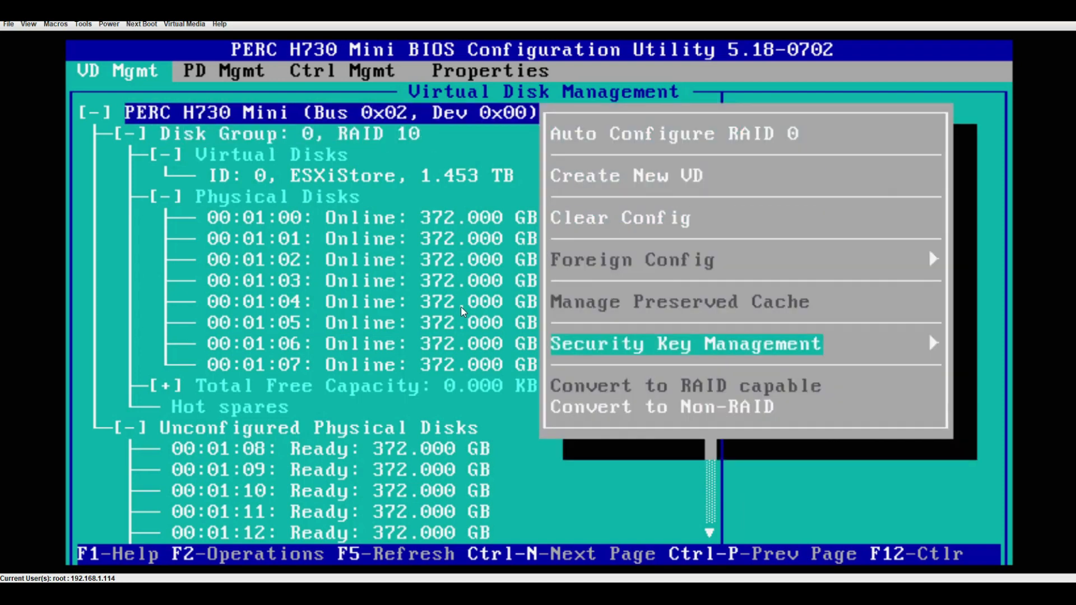
key(Up)
key(Up)
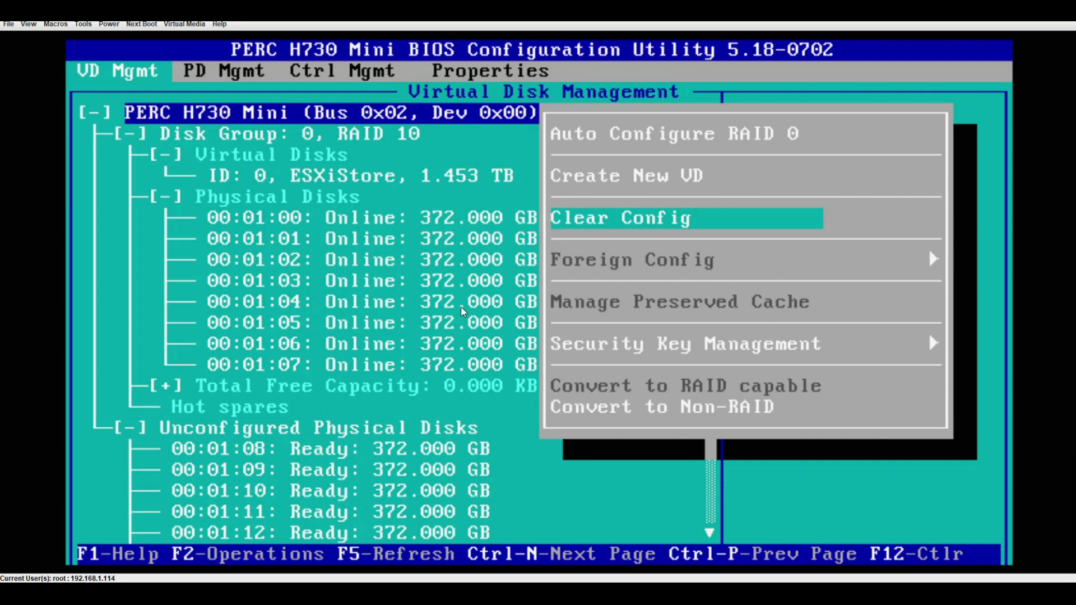
key(Up)
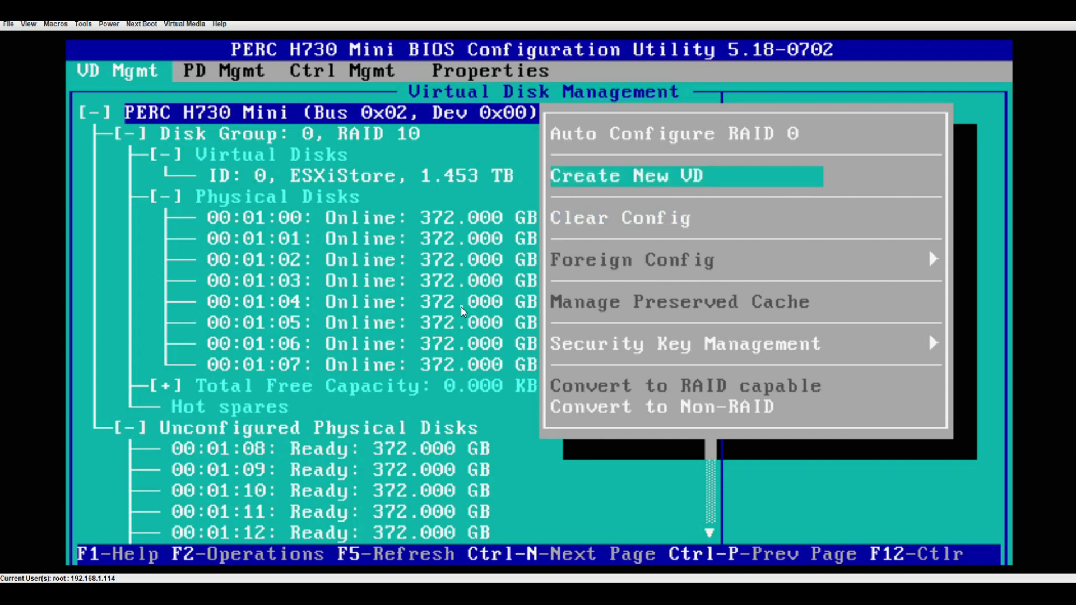
key(Return)
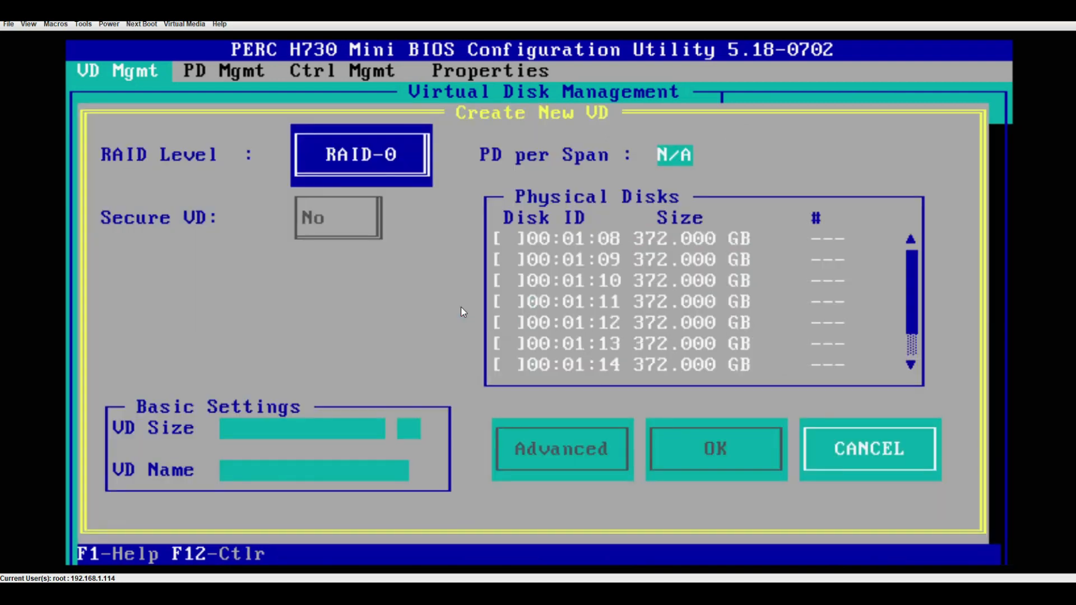
- Set the new virtual disk's RAID level to RAID-10
key(Return)
key(Down)
key(Down)
key(Down)
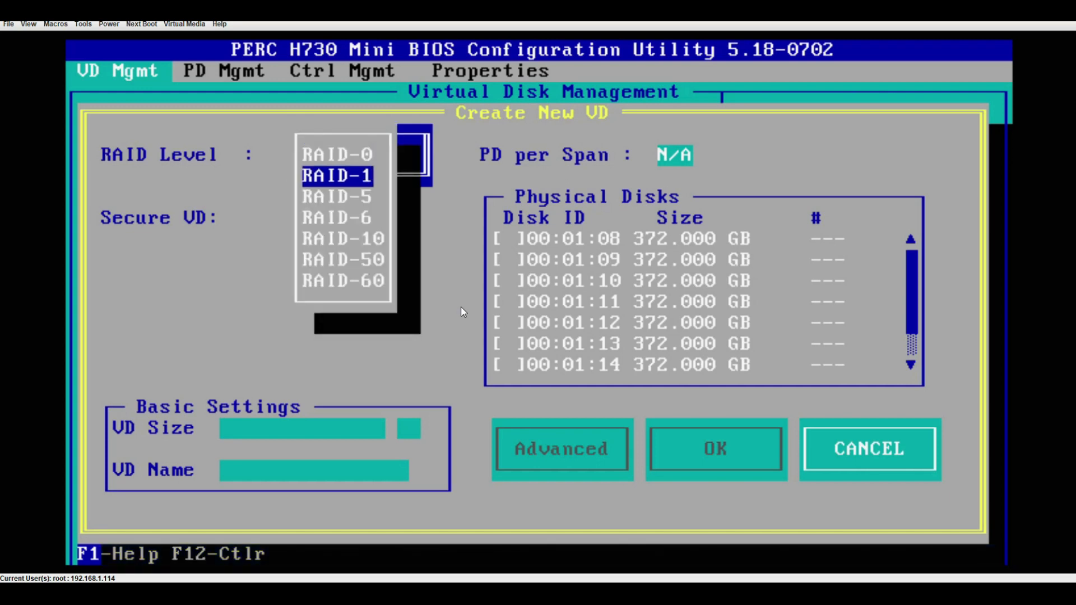
key(Down)
key(Down)
key(Up)
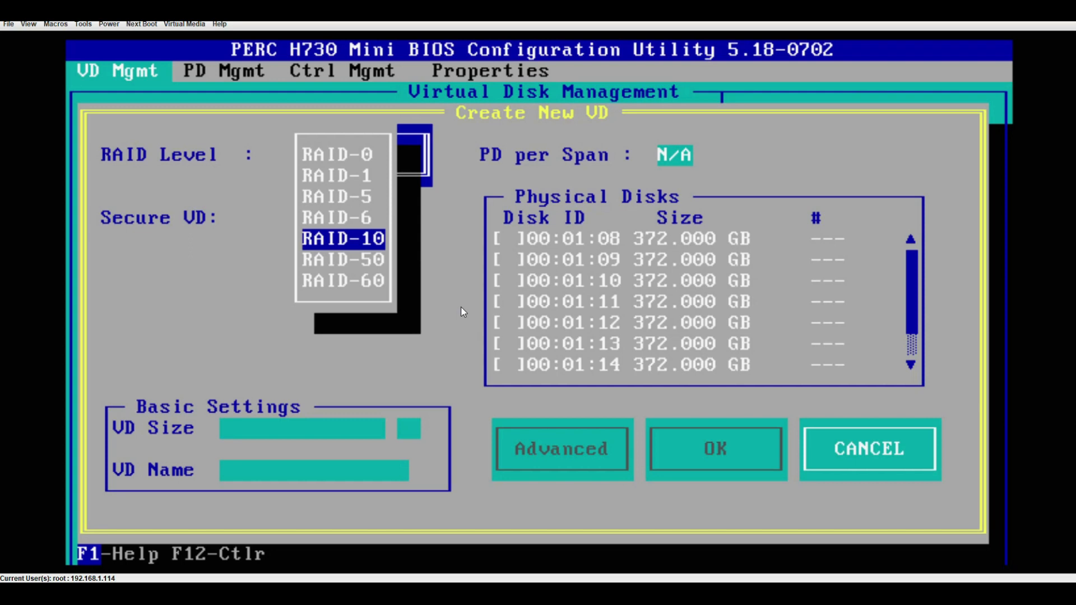
key(Return)
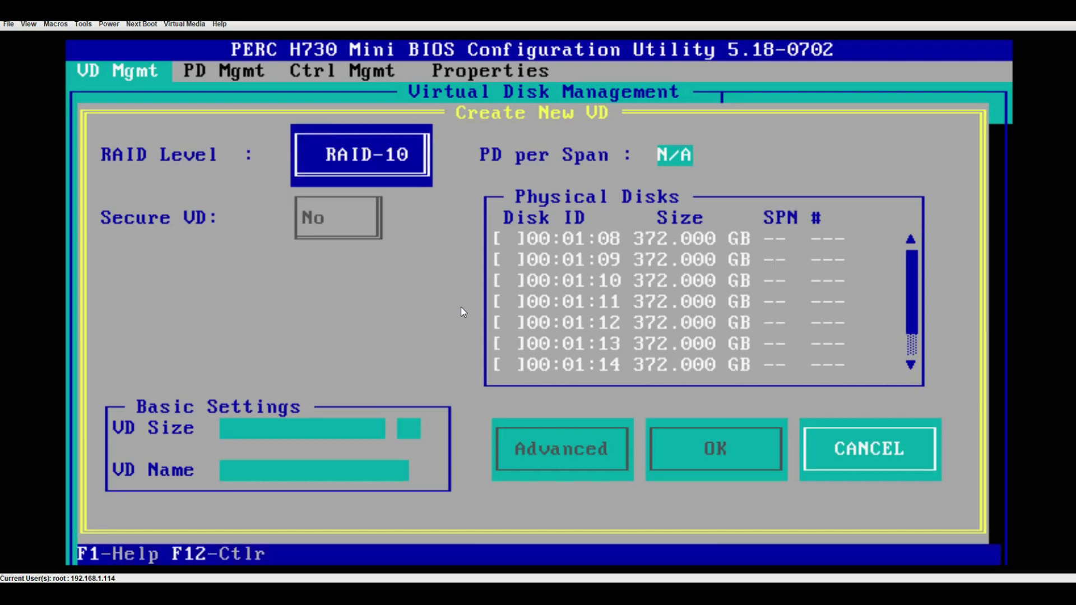
- Select all physical disks from 00:01:08 through 00:01:15 for the RAID-10 virtual disk
key(Tab)
key(space)
key(Down)
key(space)
key(Down)
key(space)
key(Down)
key(space)
key(Down)
key(space)
key(Down)
key(space)
key(Down)
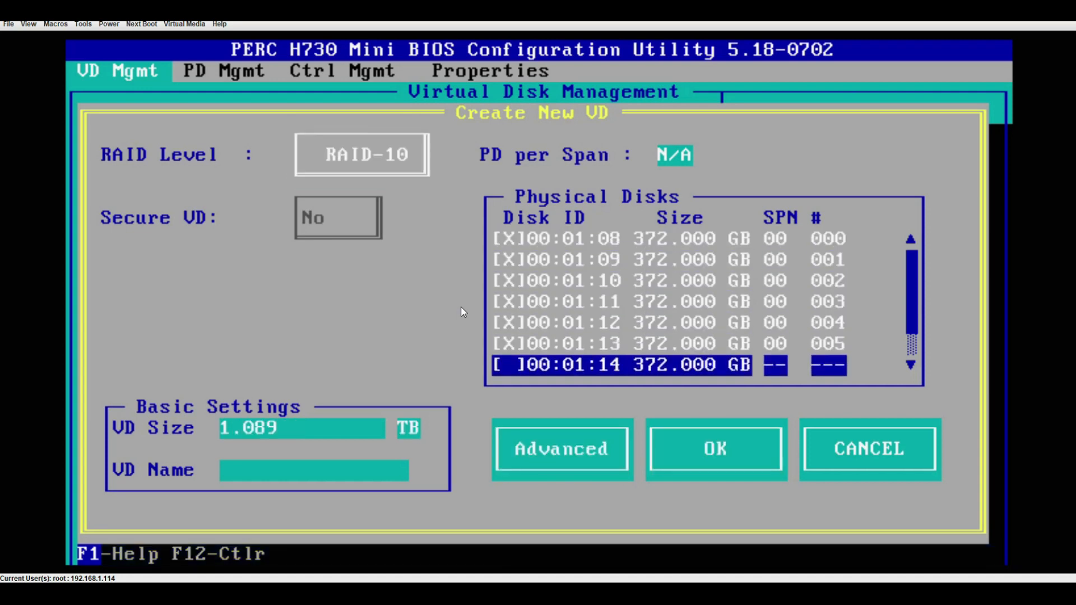
key(space)
key(Down)
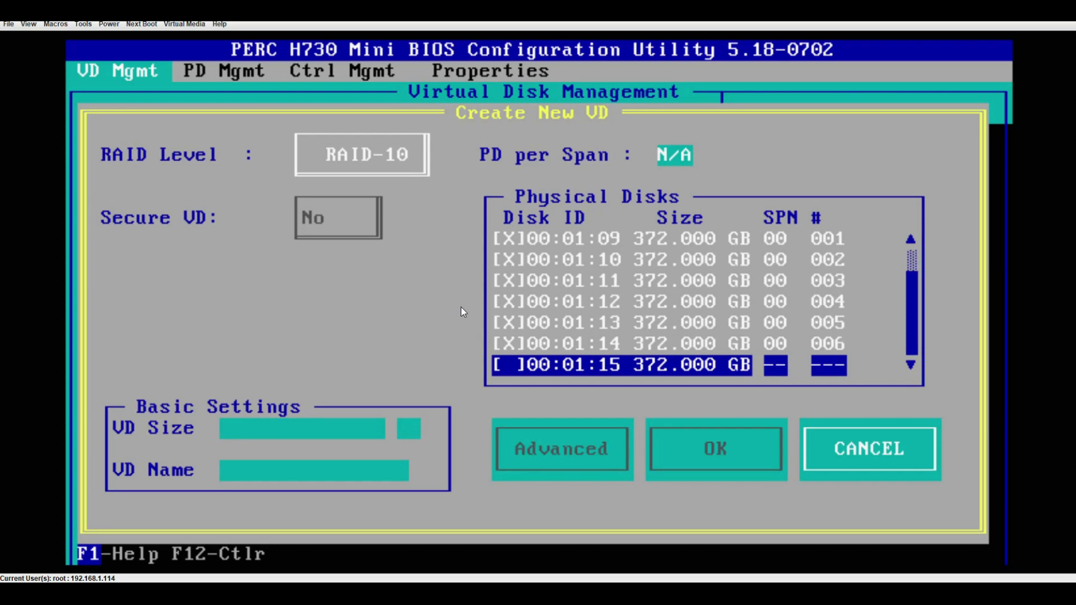
key(space)
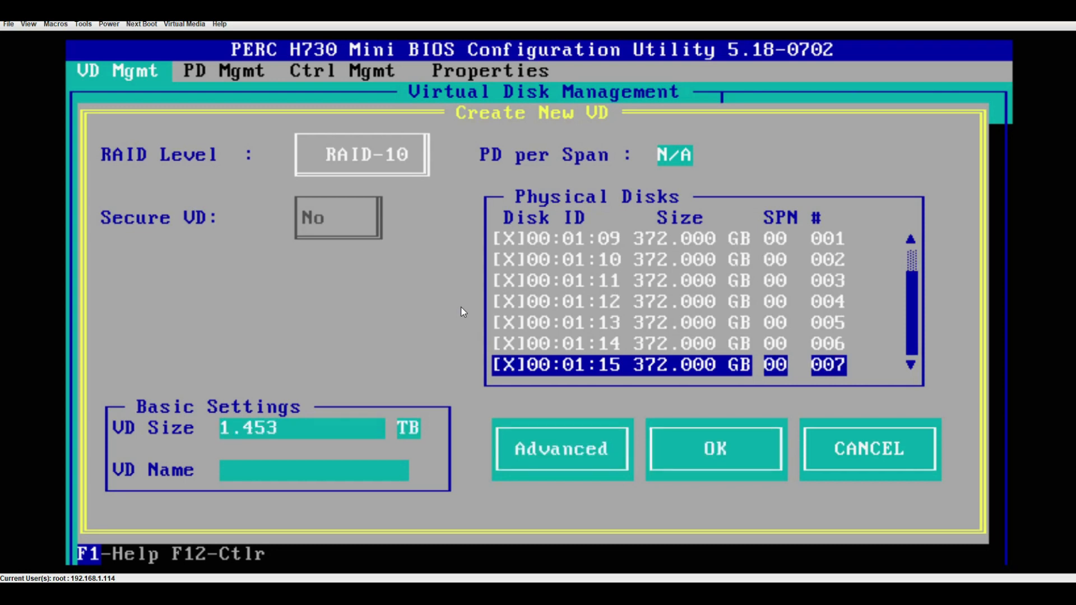
- Change the new virtual disk's RAID level to RAID-5
key(Tab)
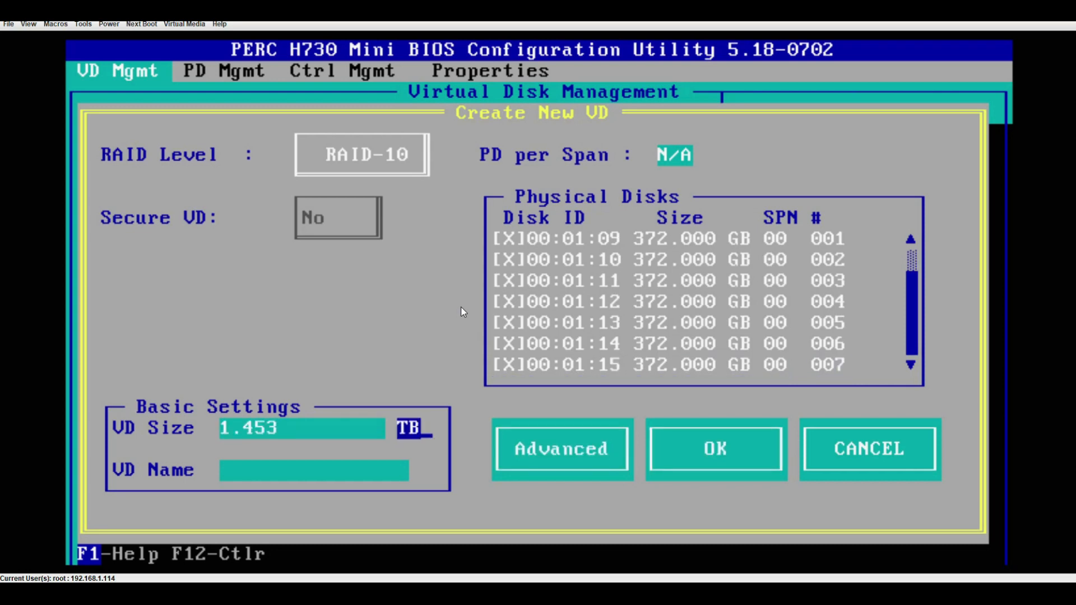
key(Up)
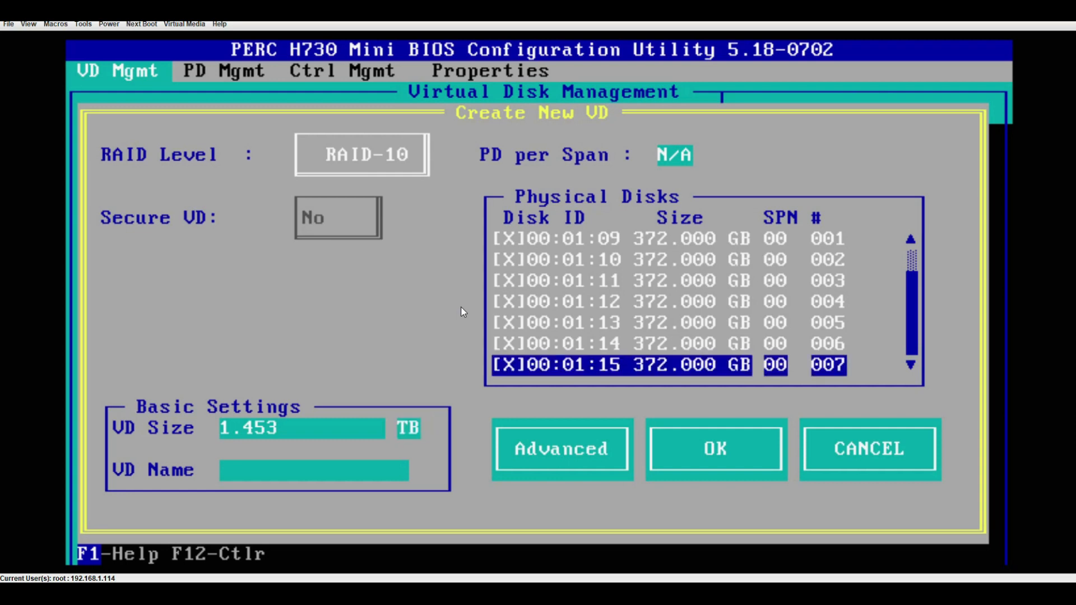
key(Down)
key(Left)
key(Tab)
key(Tab)
key(Tab)
key(Tab)
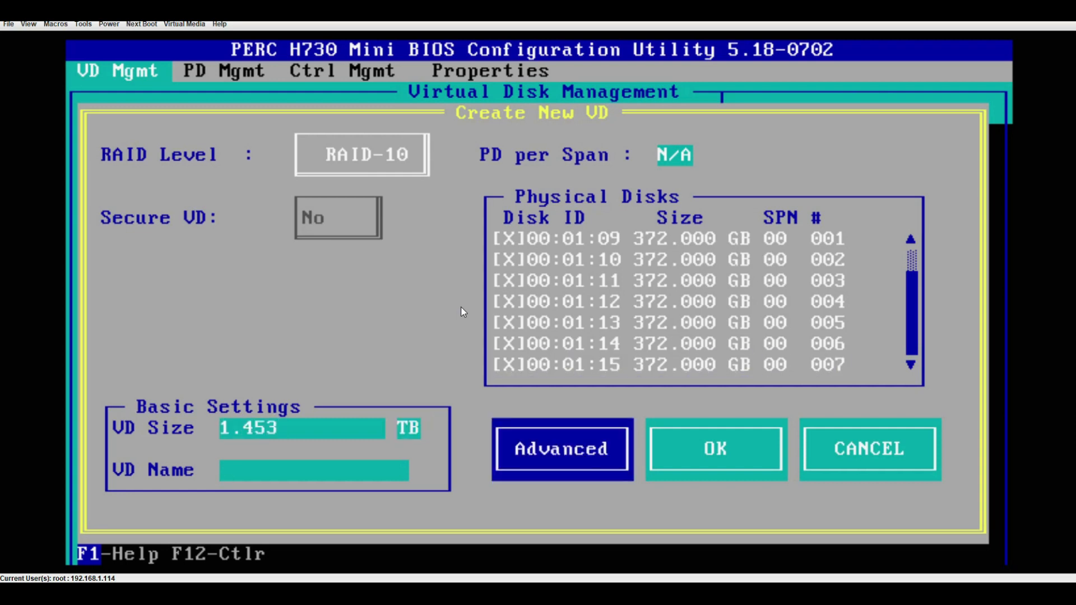
key(Tab)
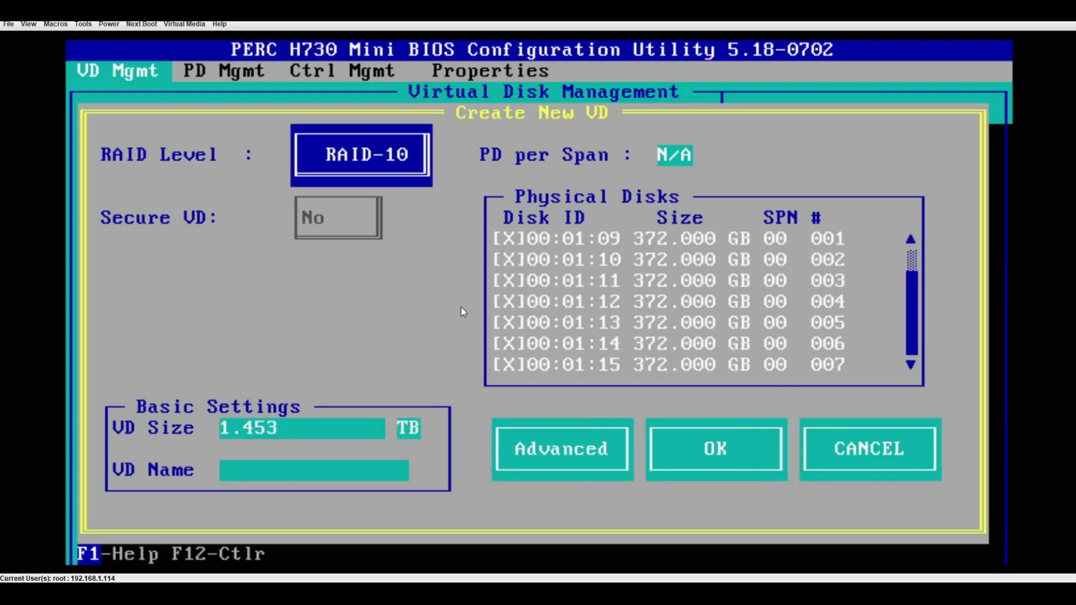
key(Return)
key(Down)
key(Down)
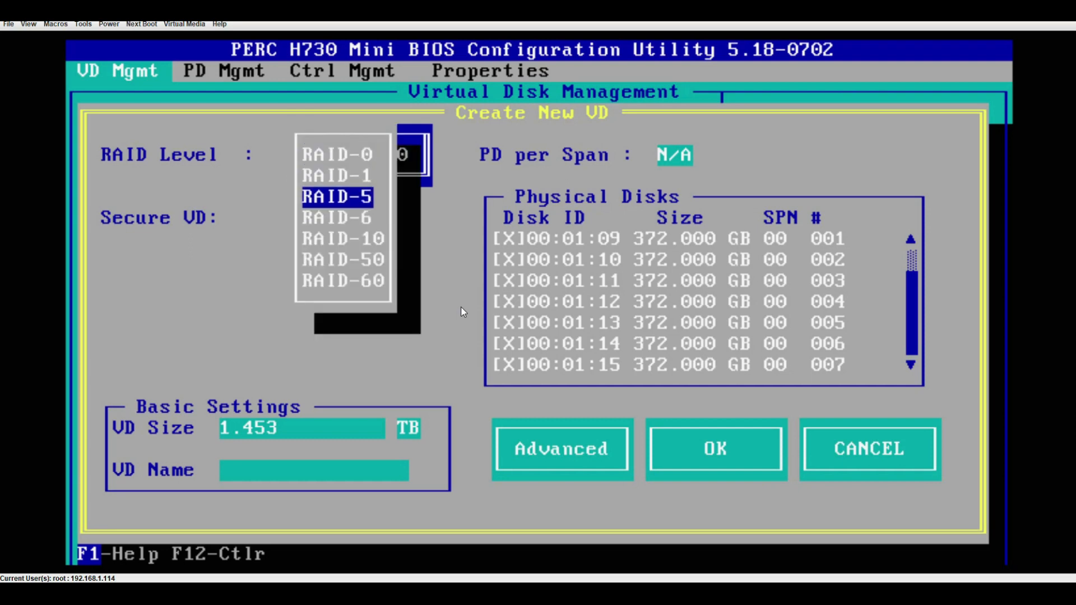
key(Return)
- Select all physical disks from 00:01:08 through 00:01:15 for the RAID-5 virtual disk
key(Tab)
key(space)
key(space)
key(space)
key(space)
key(space)
key(space)
key(space)
key(space)
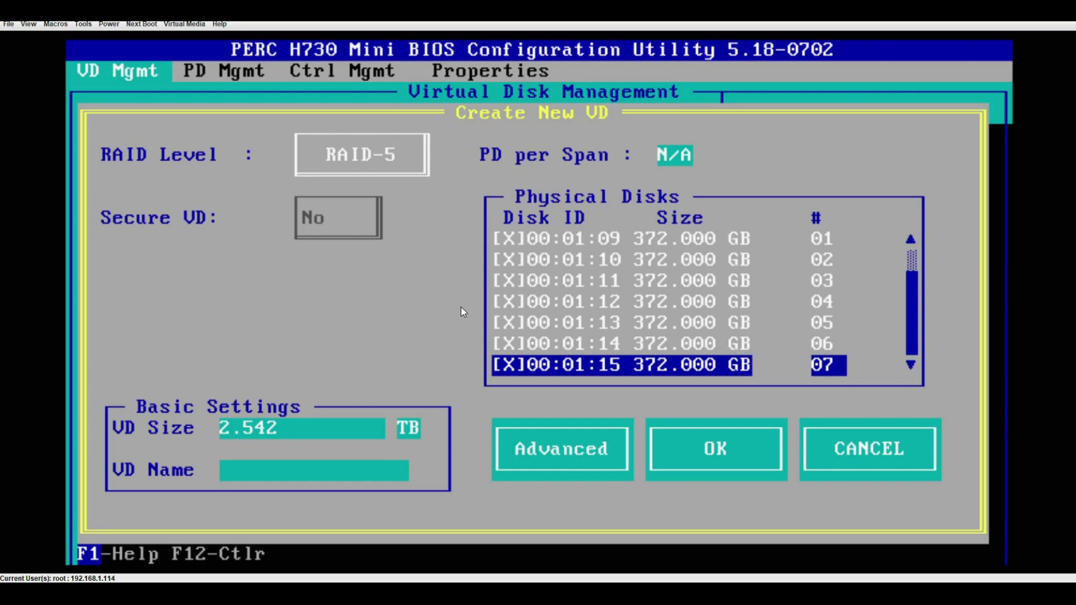
- Change the new virtual disk's RAID level to RAID-6
key(Tab)
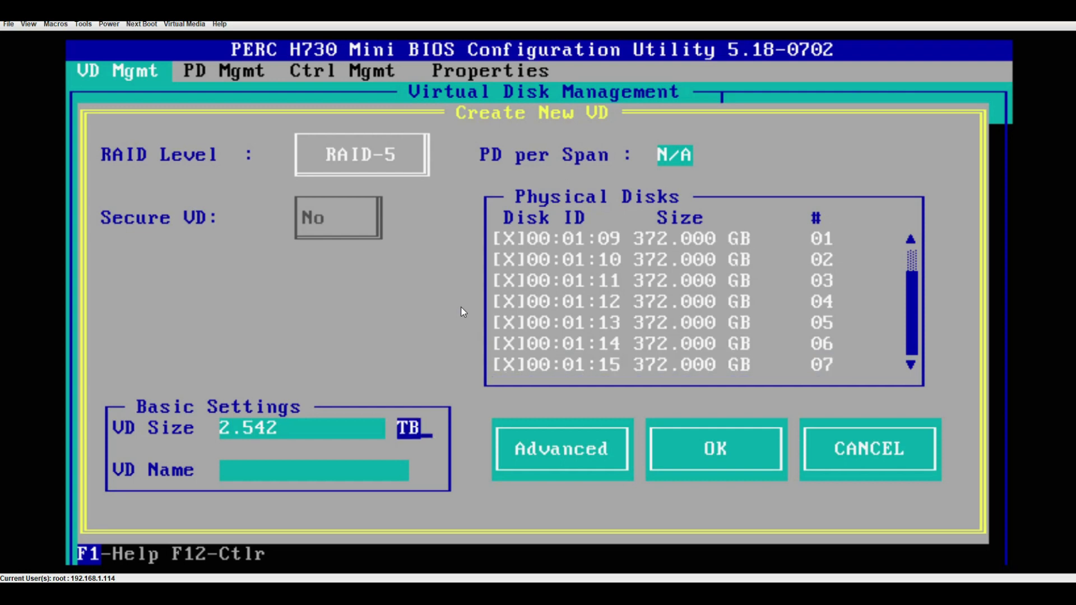
key(Tab)
key(Tab)
key(Tab)
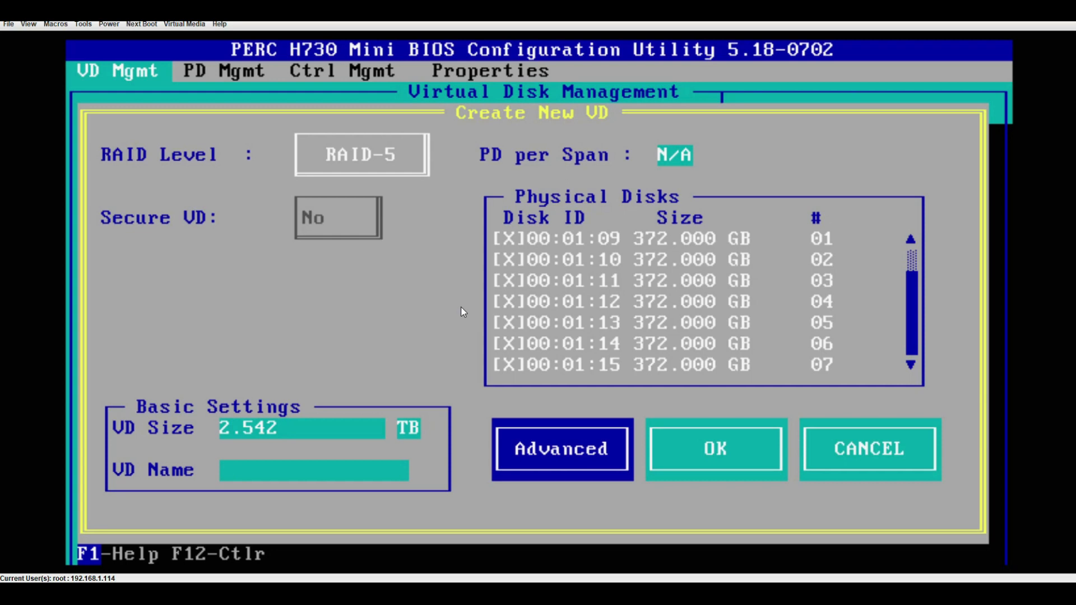
key(Tab)
key(Tab)
key(Tab)
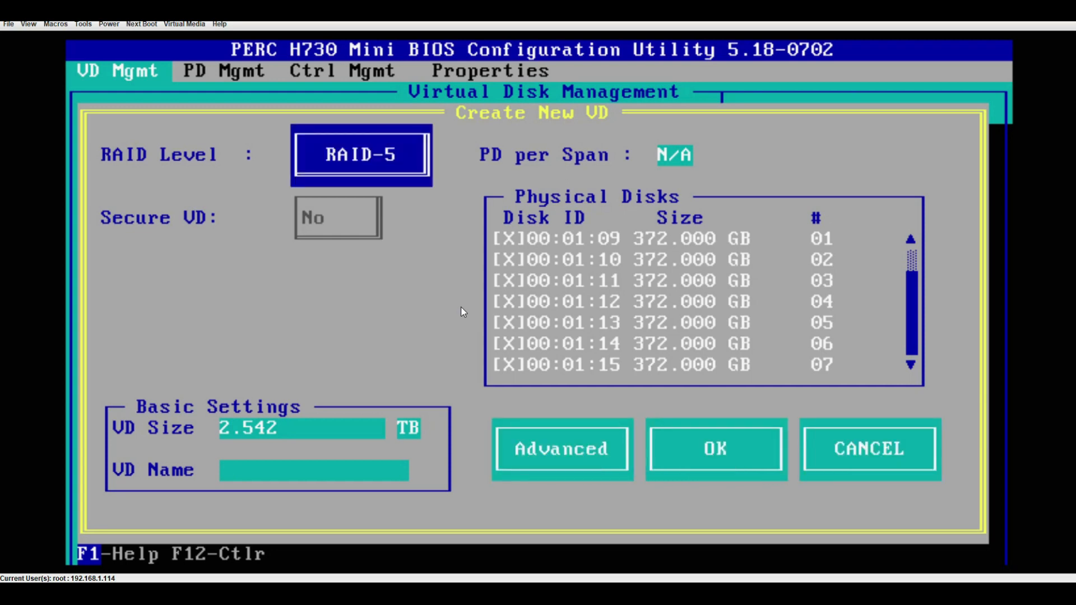
key(Return)
key(Down)
key(Down)
key(Down)
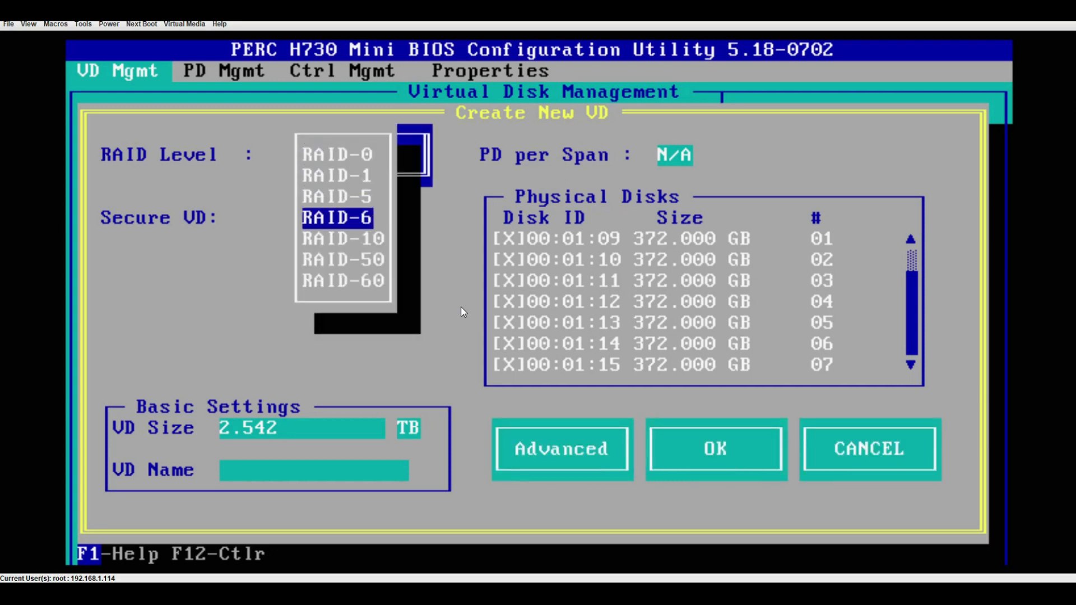
key(Return)
- Select all physical disks from 00:01:08 through 00:01:15 for the RAID-6 virtual disk
key(Tab)
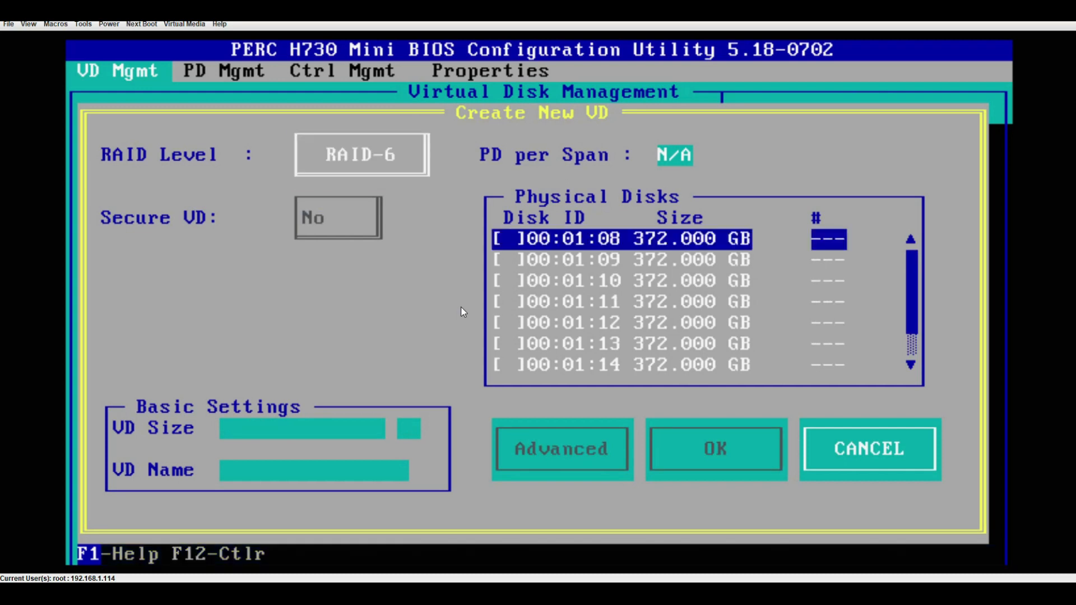
key(space)
key(space)
key(space)
key(space)
key(space)
key(space)
key(space)
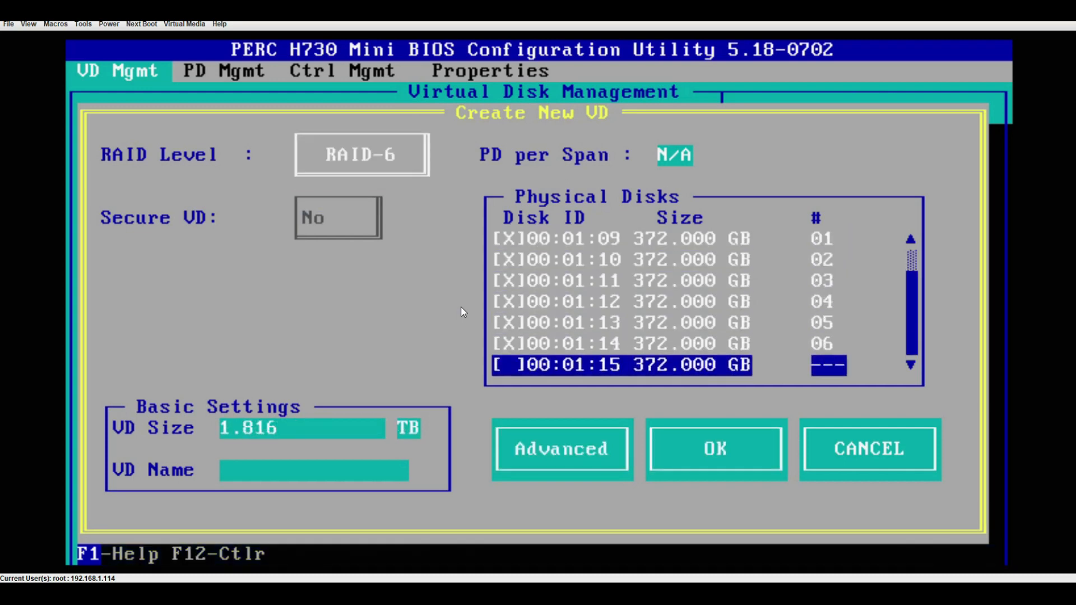
key(space)
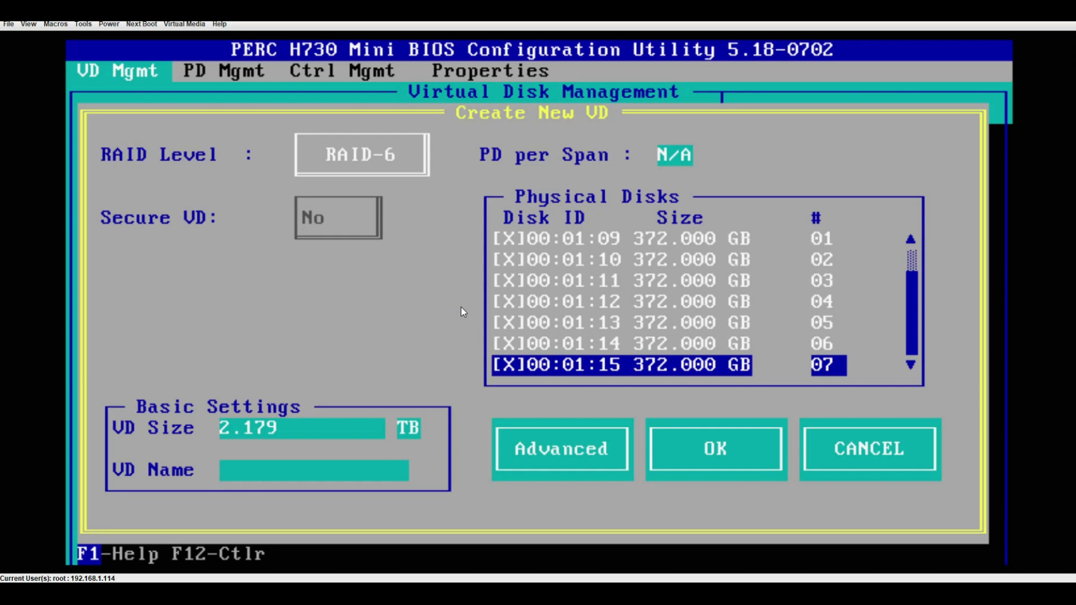
- Change the new virtual disk's RAID level to RAID-10
key(Tab)
key(Tab)
key(Tab)
key(Tab)
key(Tab)
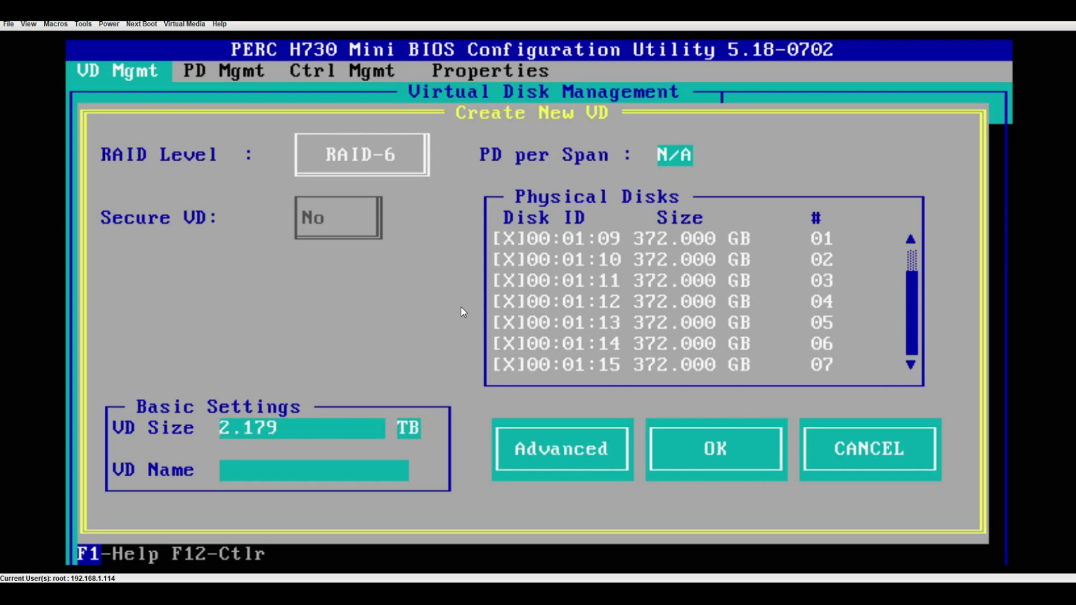
key(Tab)
key(Tab)
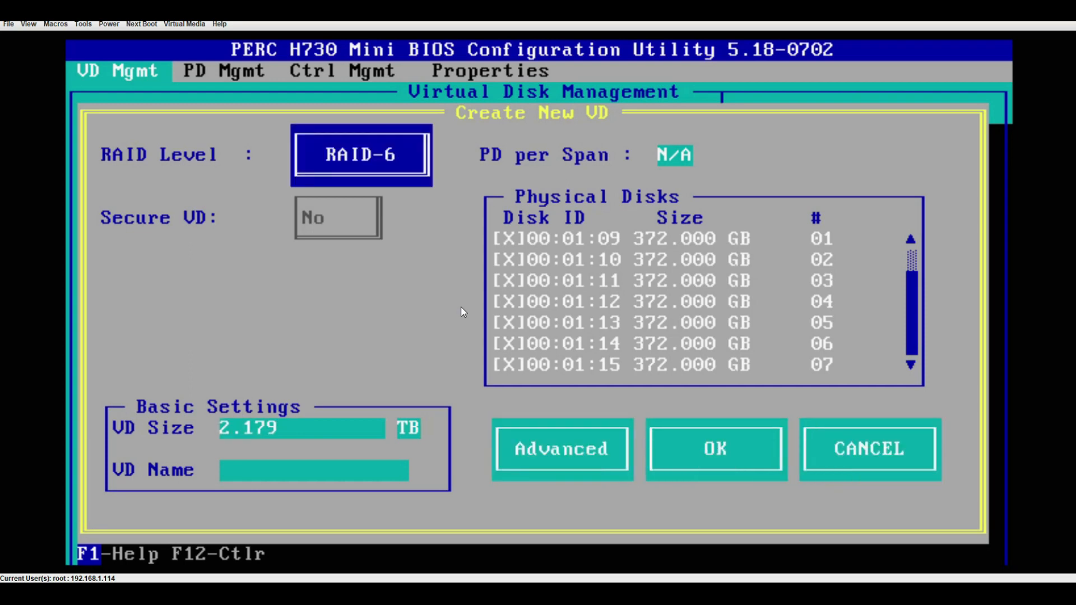
key(Return)
key(Down)
key(Down)
key(Down)
key(Down)
key(Return)
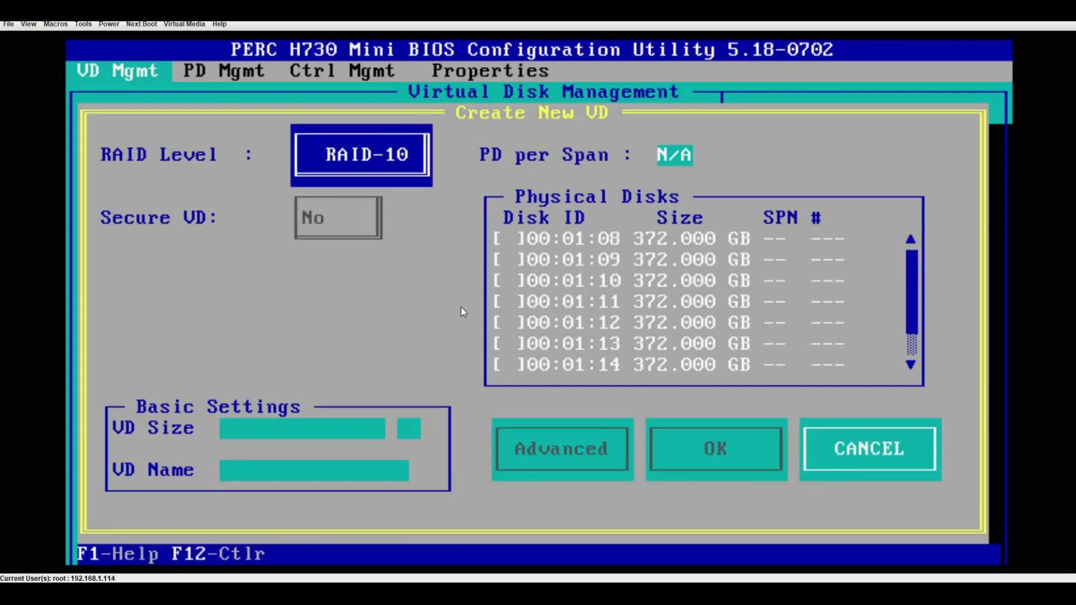
- Select all eight physical disks, 00:01:08 through 00:01:15, as members of the RAID-10 virtual disk
key(Tab)
key(space)
key(Down)
key(space)
key(Down)
key(space)
key(Down)
key(space)
key(Down)
key(space)
key(Down)
key(space)
key(Down)
key(space)
key(Down)
key(space)
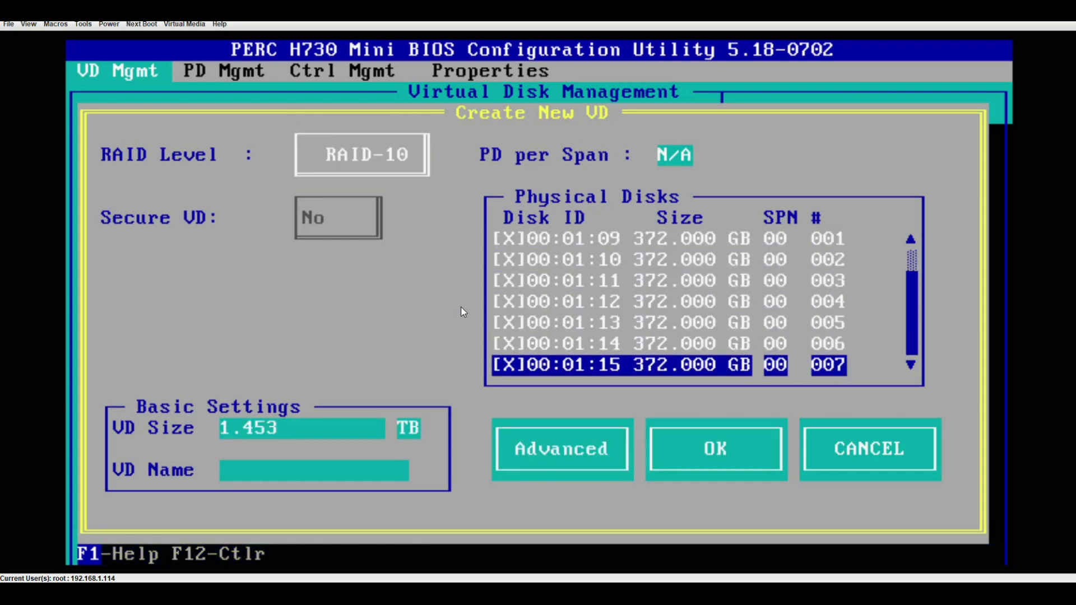
- Name the new virtual disk ESXiStore2, keeping its proposed size
key(Tab)
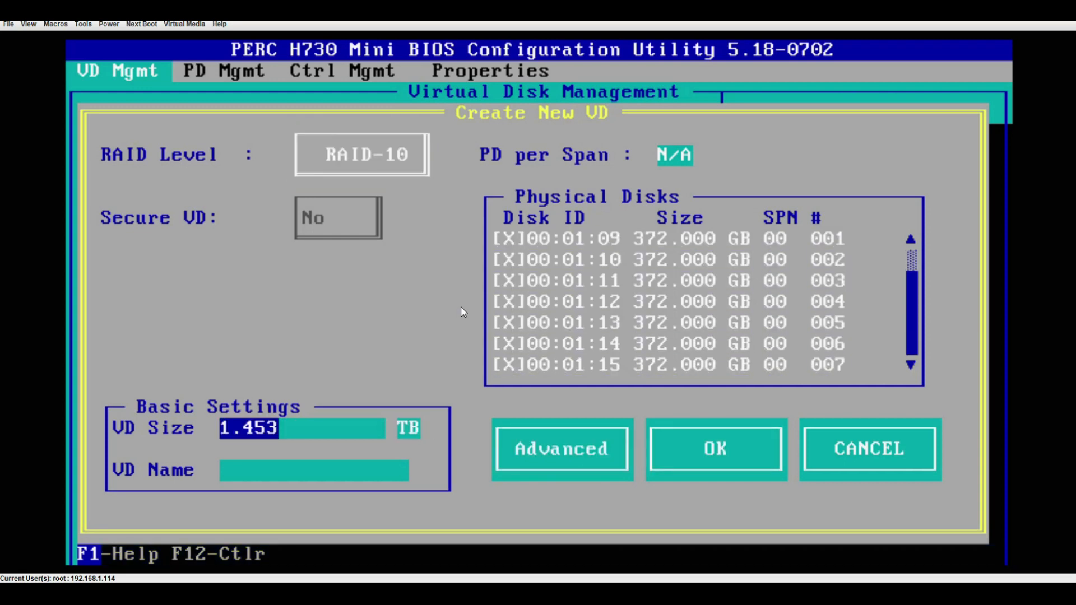
key(Tab)
text(EW)
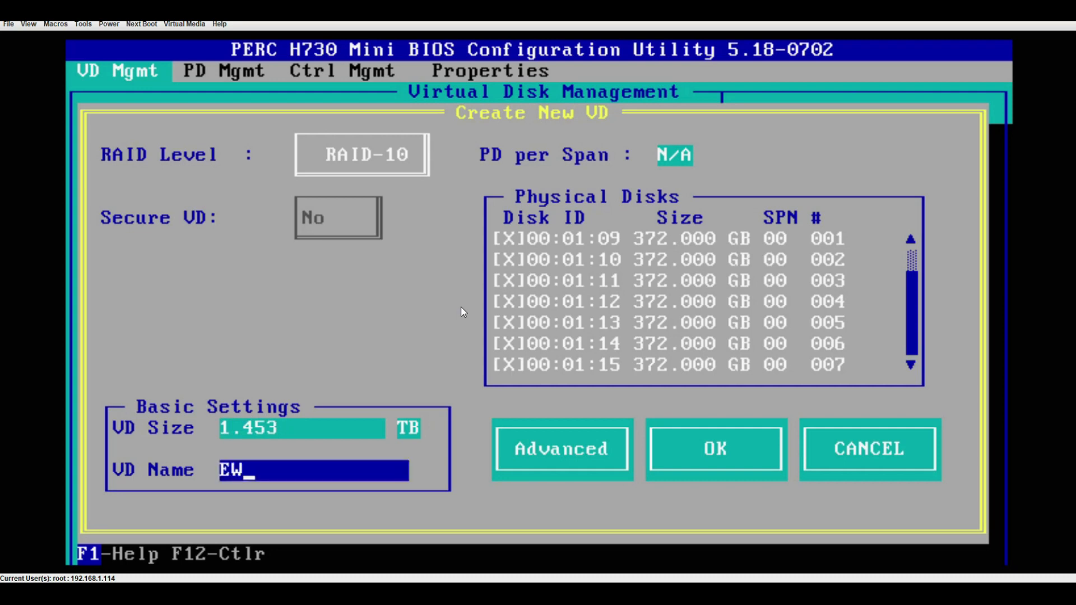
key(BackSpace)
text(SXIstor)
key(BackSpace)
key(BackSpace)
key(BackSpace)
key(BackSpace)
key(BackSpace)
text(iStore2)
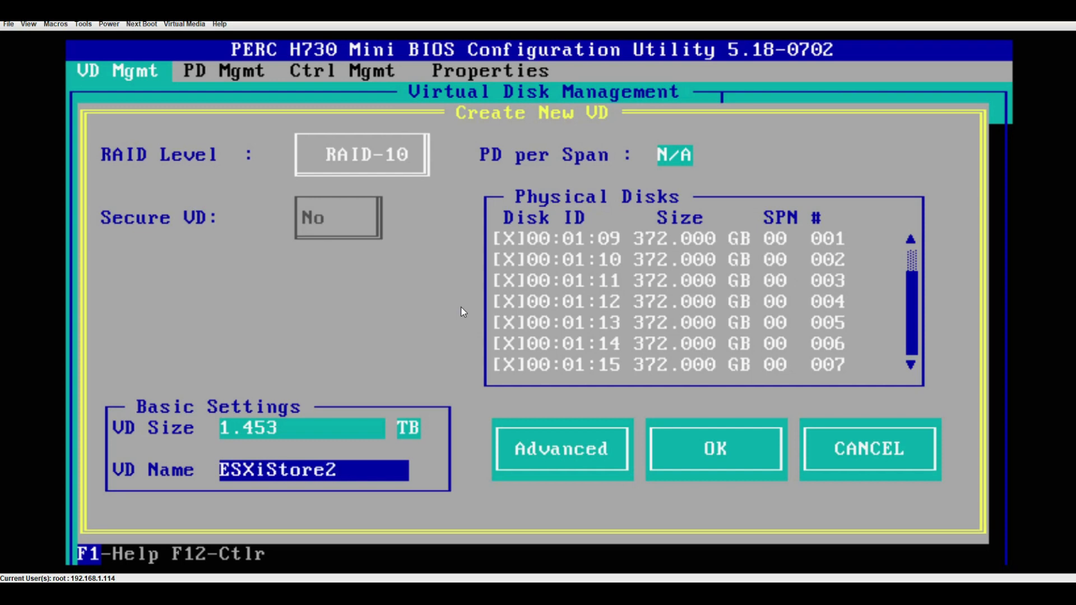
- Create the virtual disk with the chosen settings and agree to skip initialization during creation
key(Tab)
key(Tab)
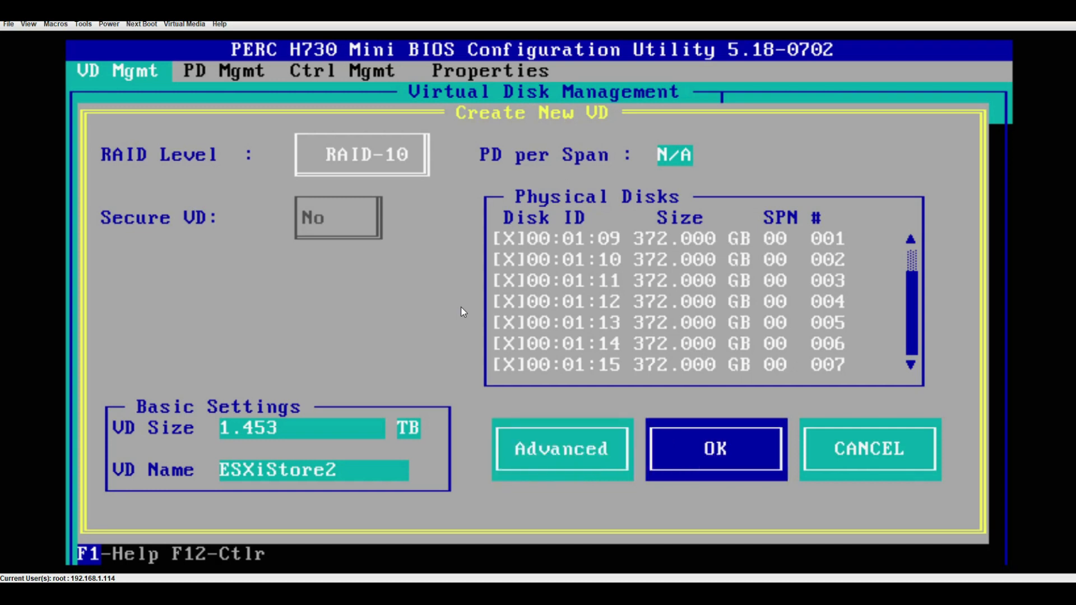
key(Return)
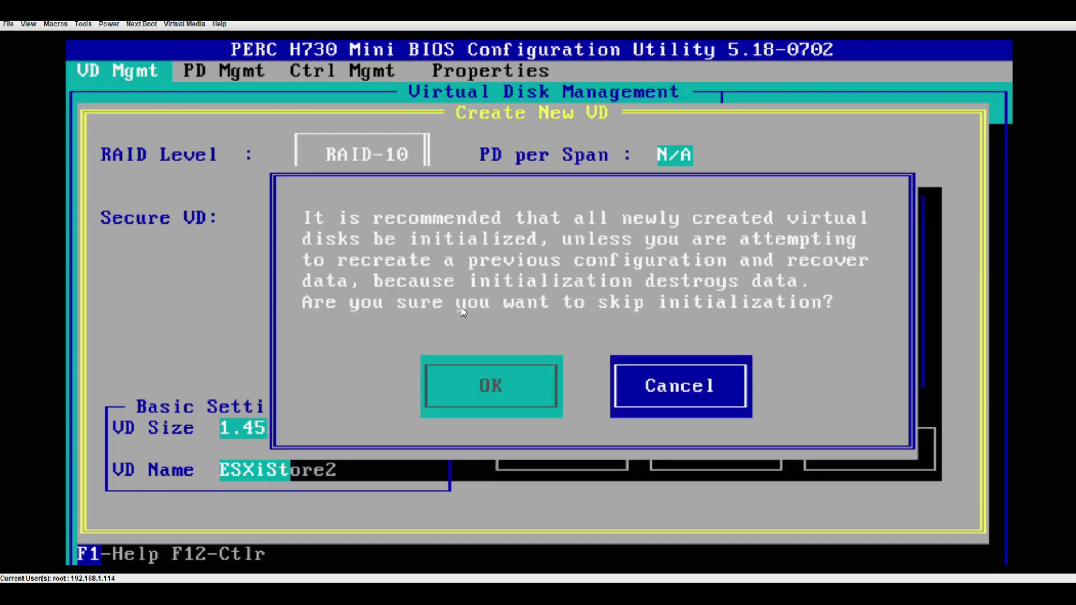
key(Tab)
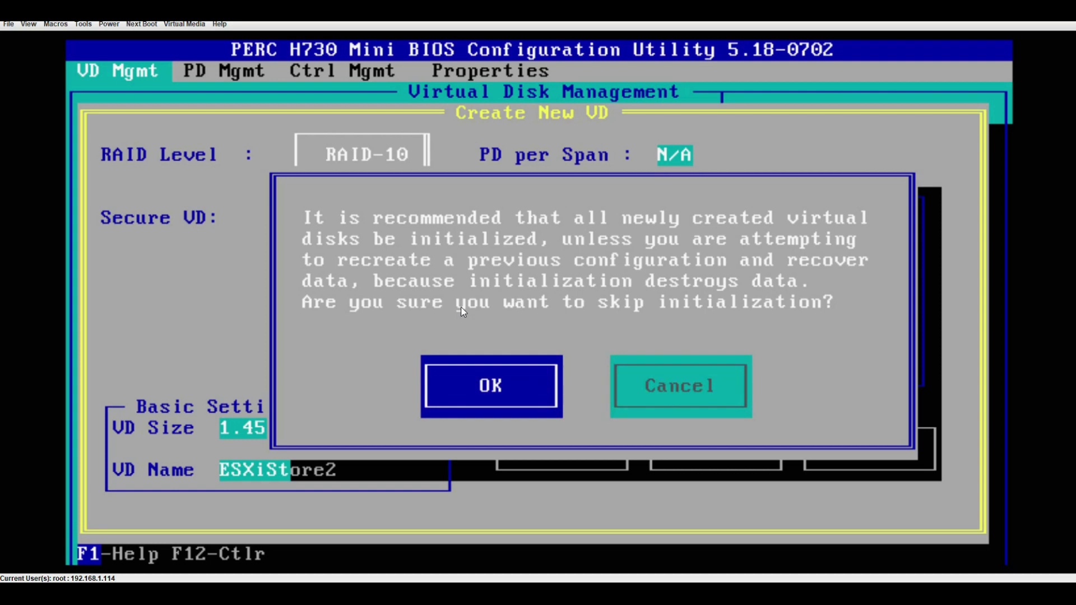
key(Return)
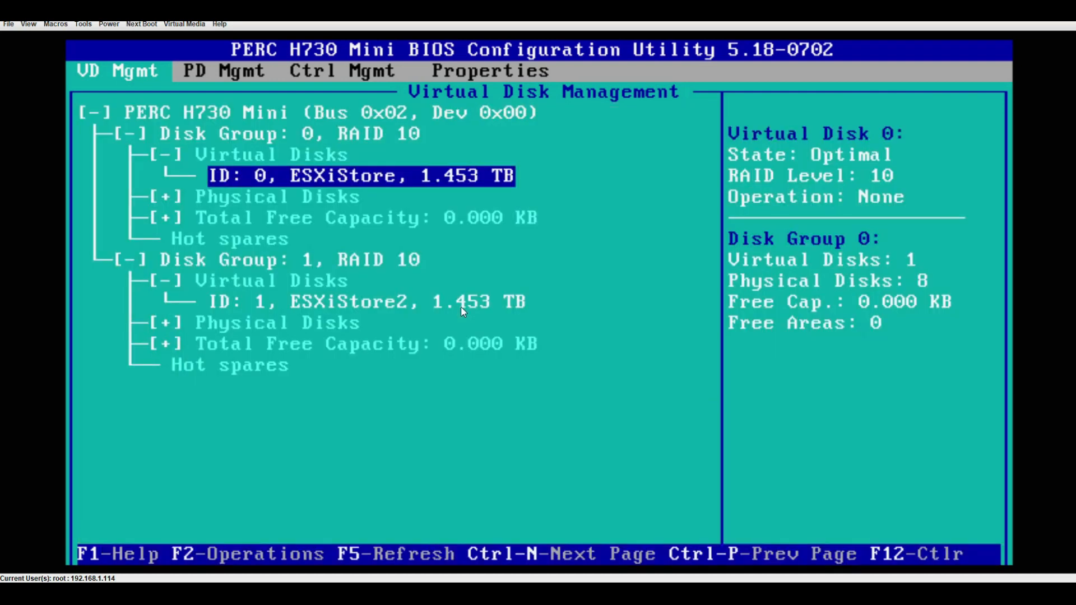
- Run a fast initialization on virtual disk ESXiStore2 in disk group 1, accepting that its data is destroyed
key(Down)
key(Down)
key(Down)
key(Down)
key(Down)
key(Down)
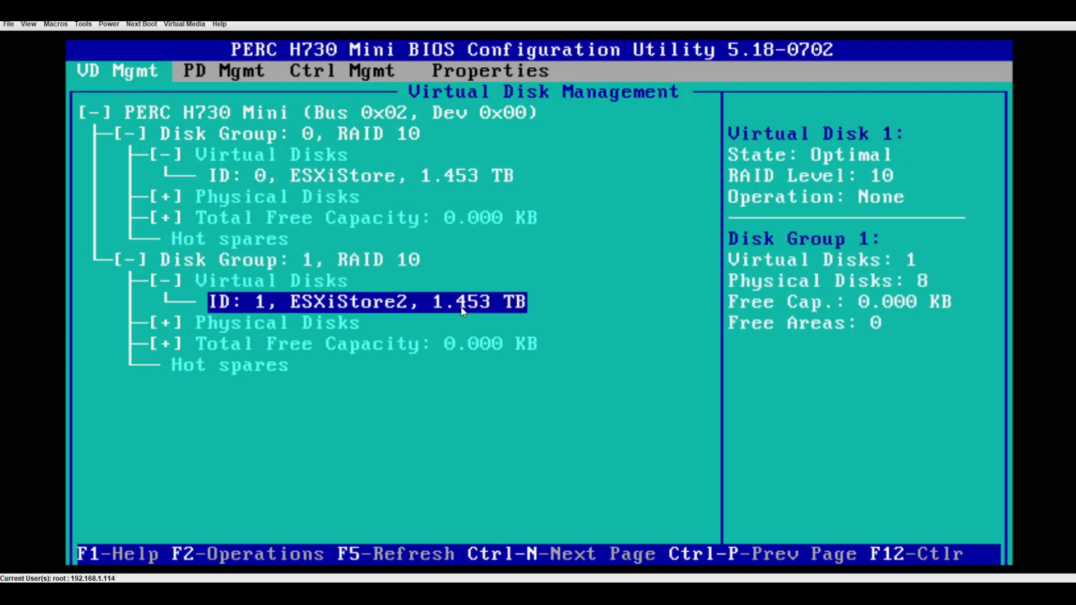
key(F2)
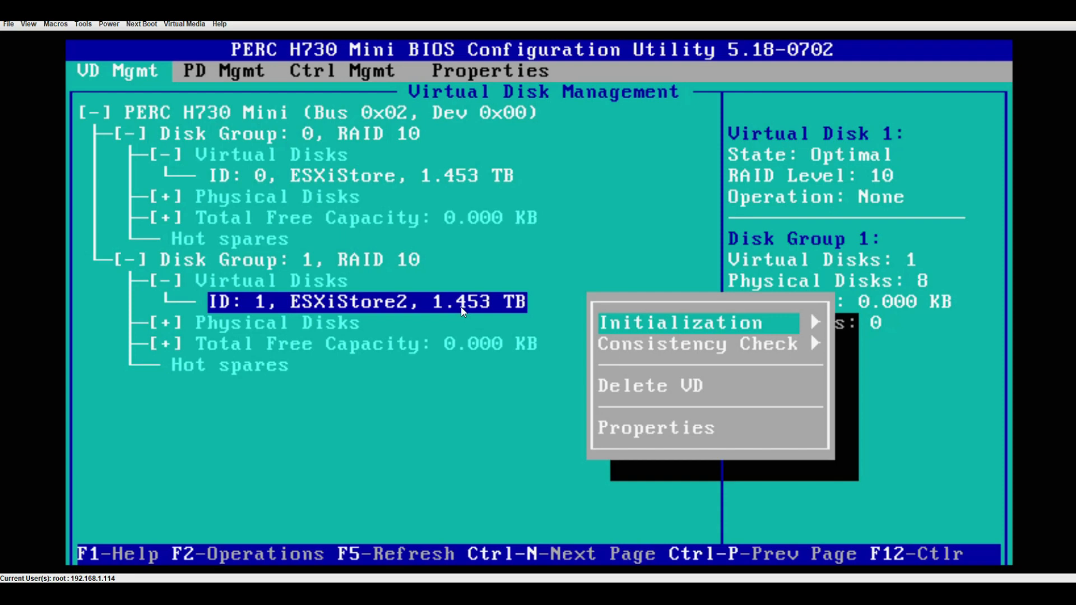
key(Right)
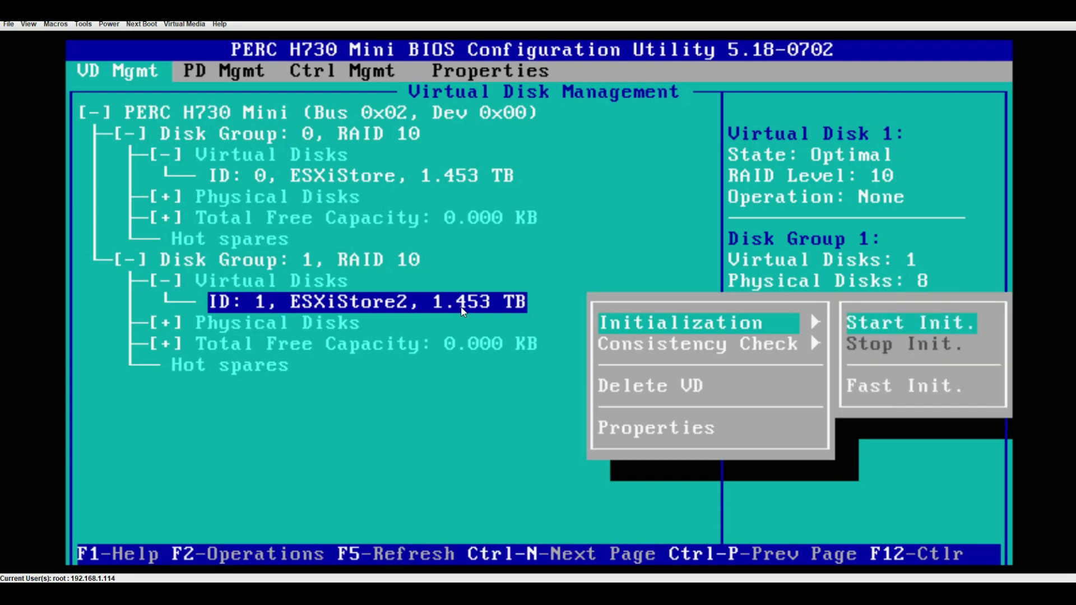
key(Down)
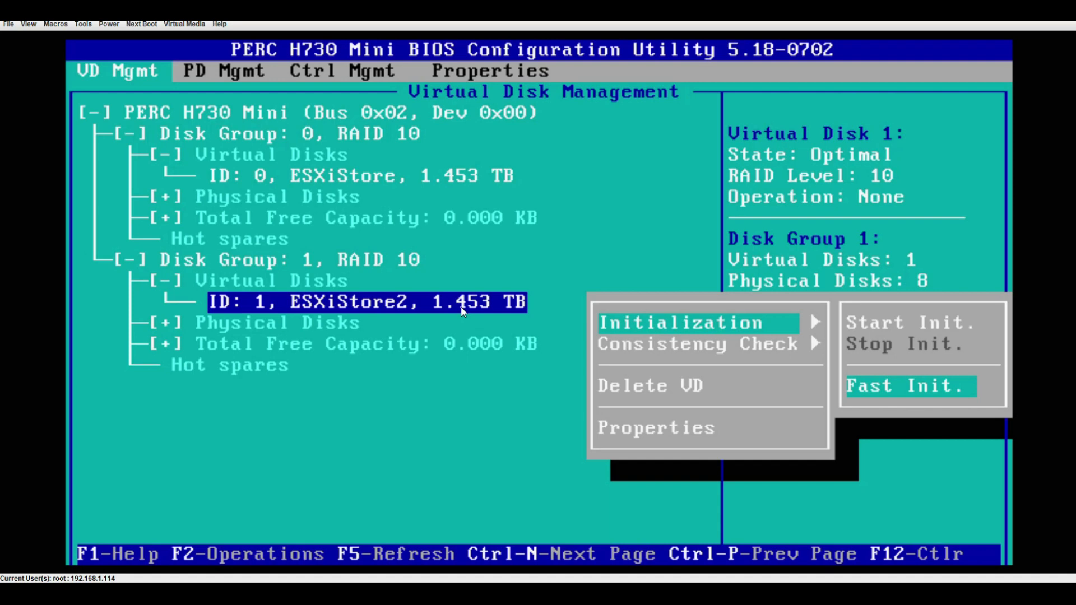
key(Up)
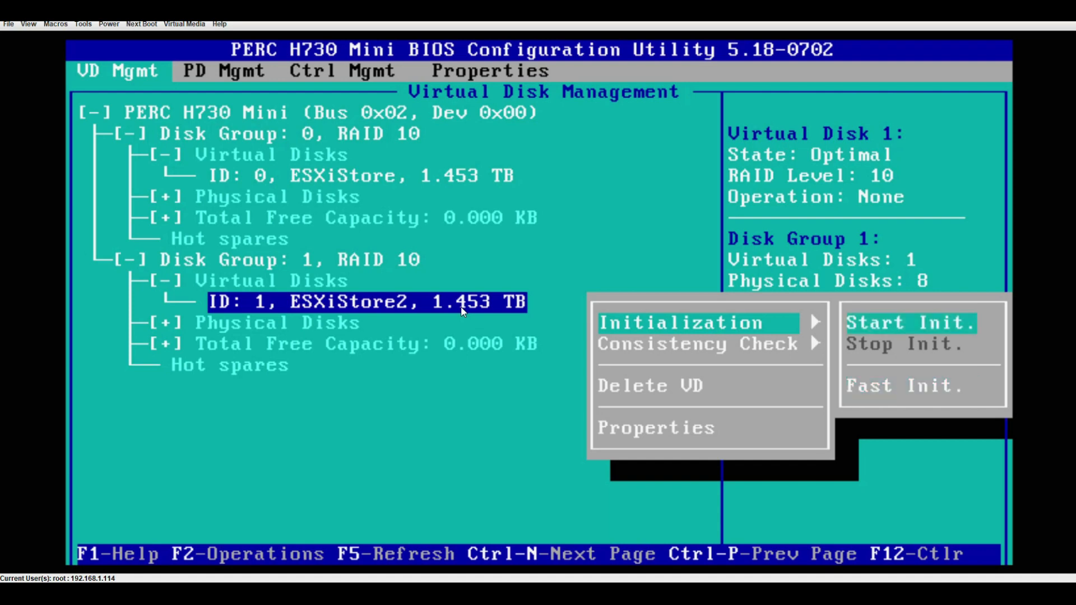
key(Down)
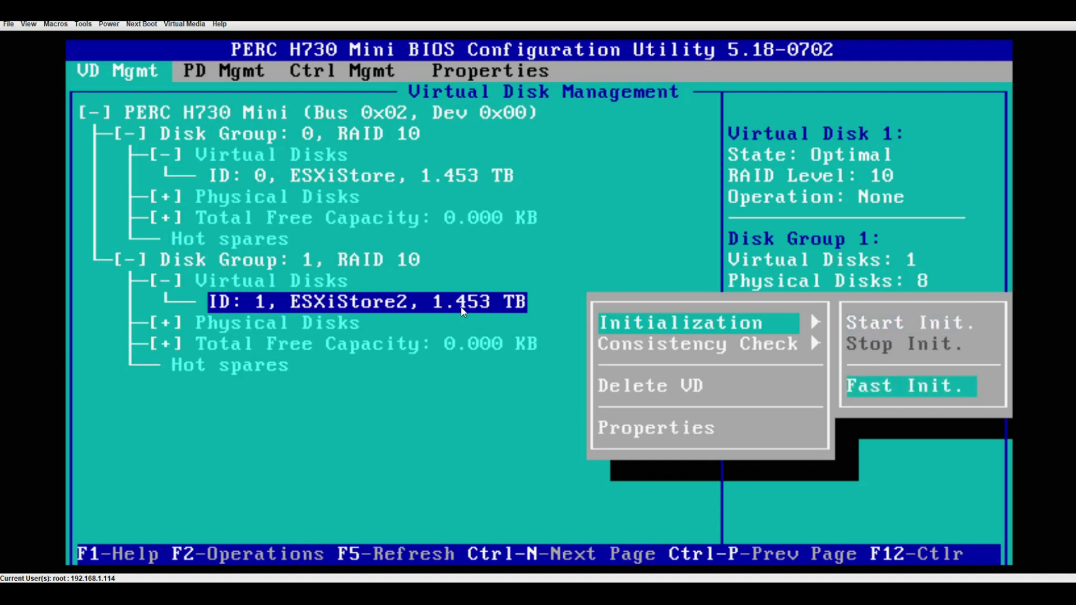
key(Return)
key(Left)
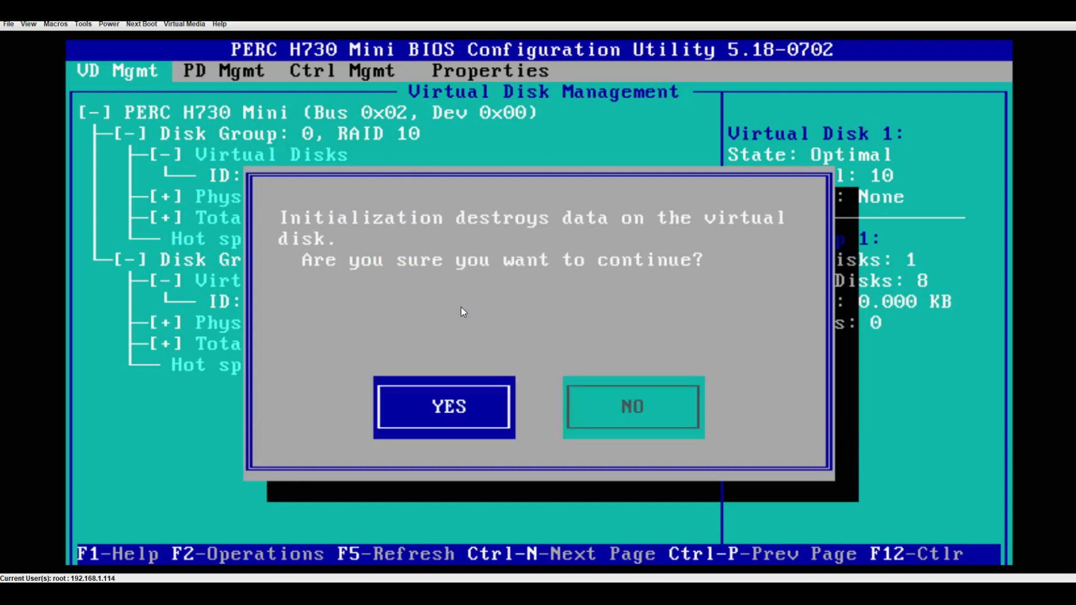
key(Return)
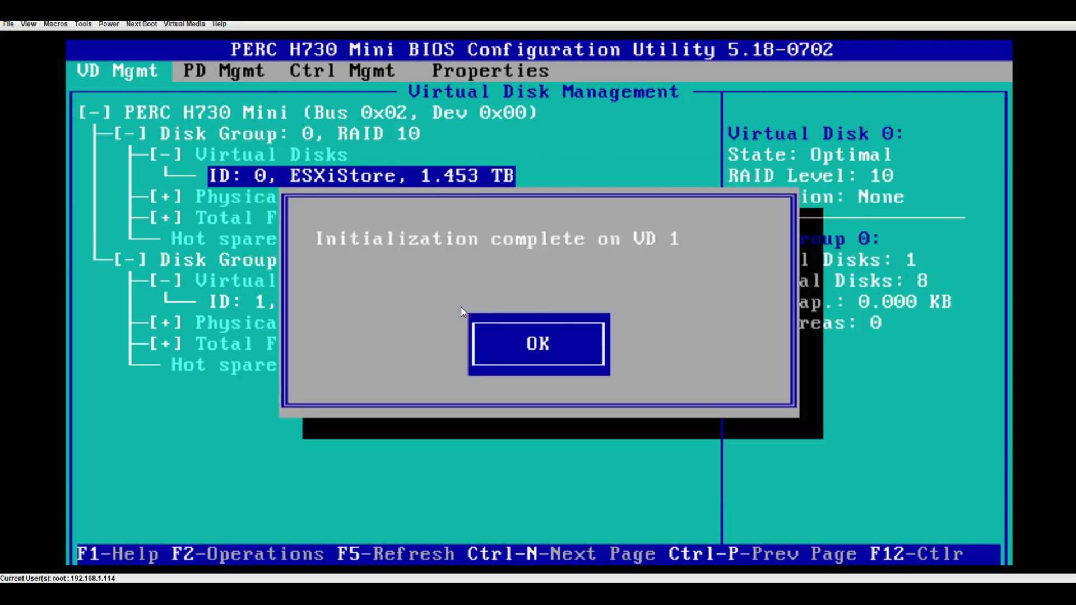
key(Return)
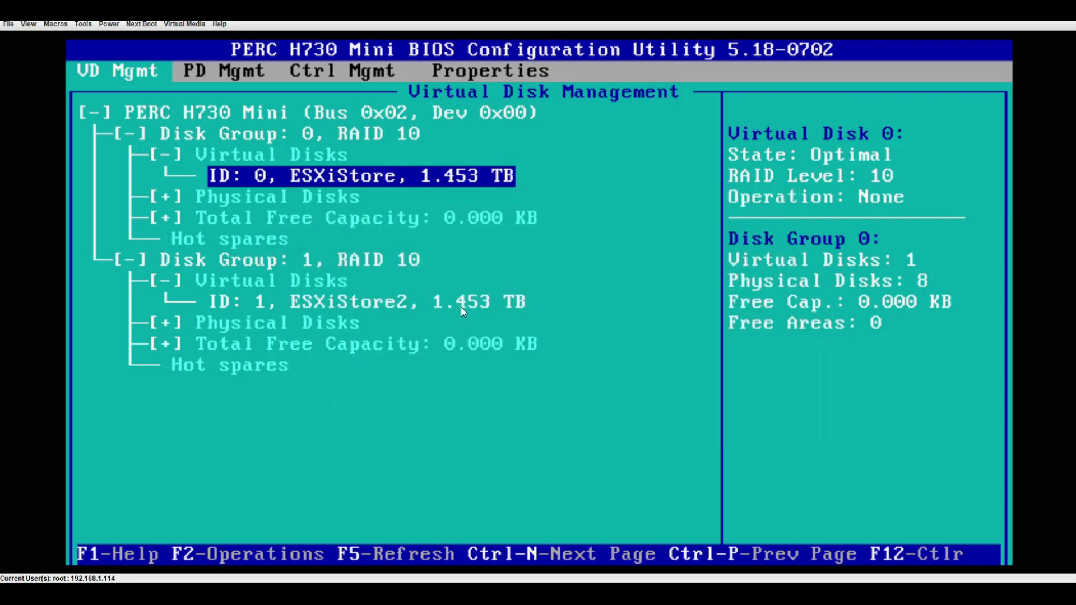
- Check the state and details of virtual disk ESXiStore2 in disk group 1
key(Down)
key(Down)
key(Down)
key(Down)
key(Down)
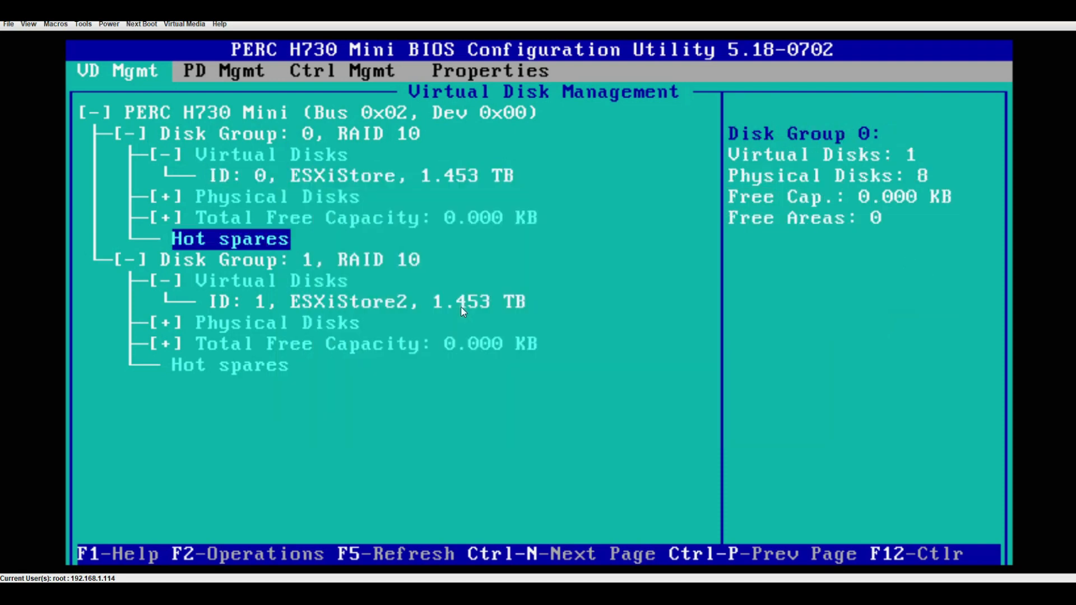
key(Down)
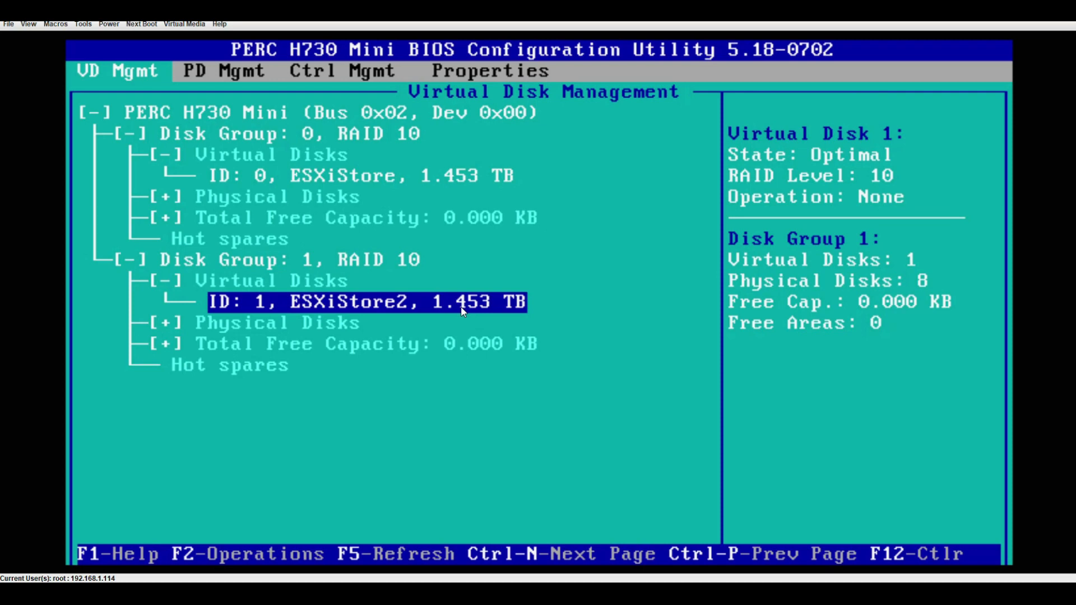
- Exit the RAID controller configuration utility and confirm leaving it
key(Escape)
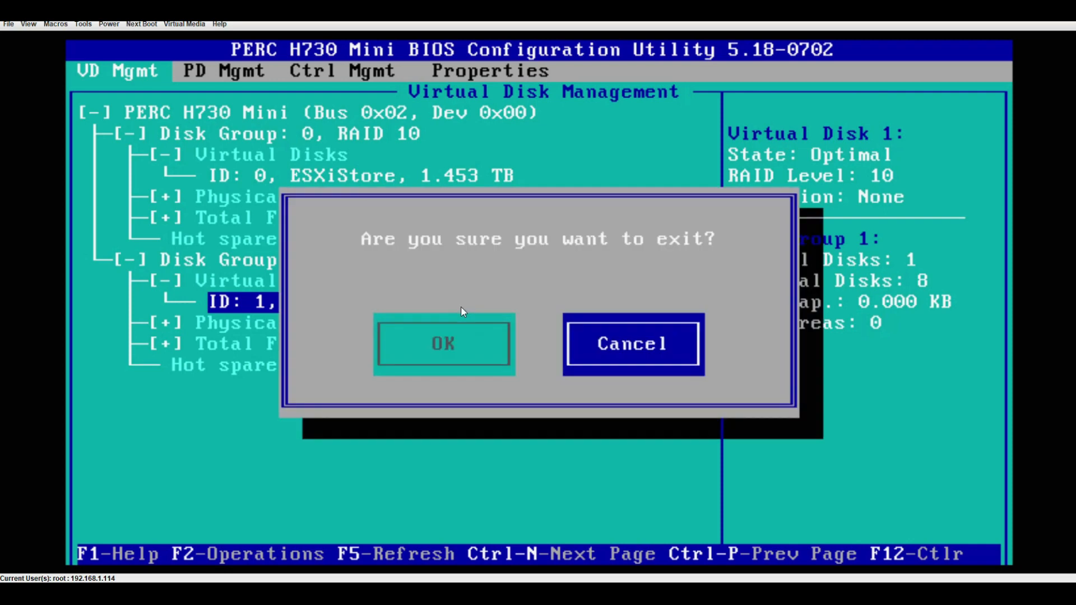
key(Left)
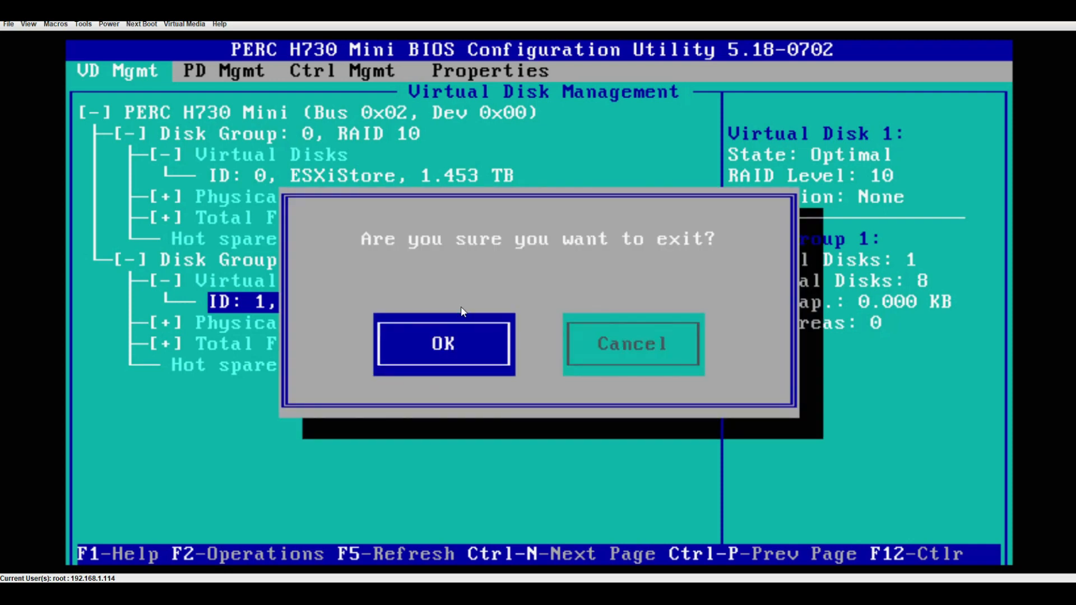
key(Return)
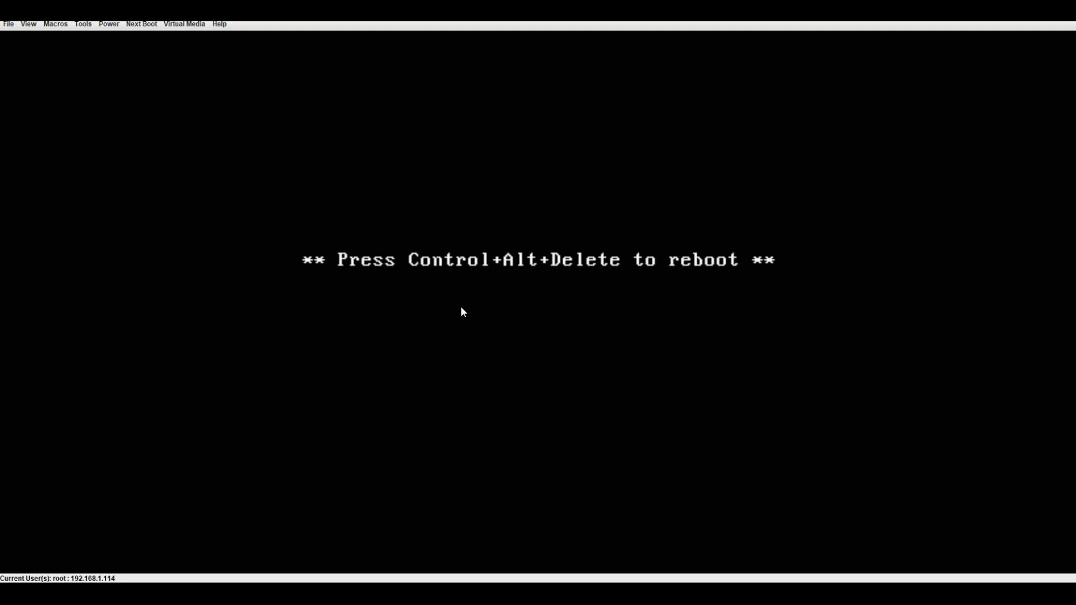
- Power off the server through the remote console and confirm the server control action
click(143, 24)
mouse_move(109, 24)
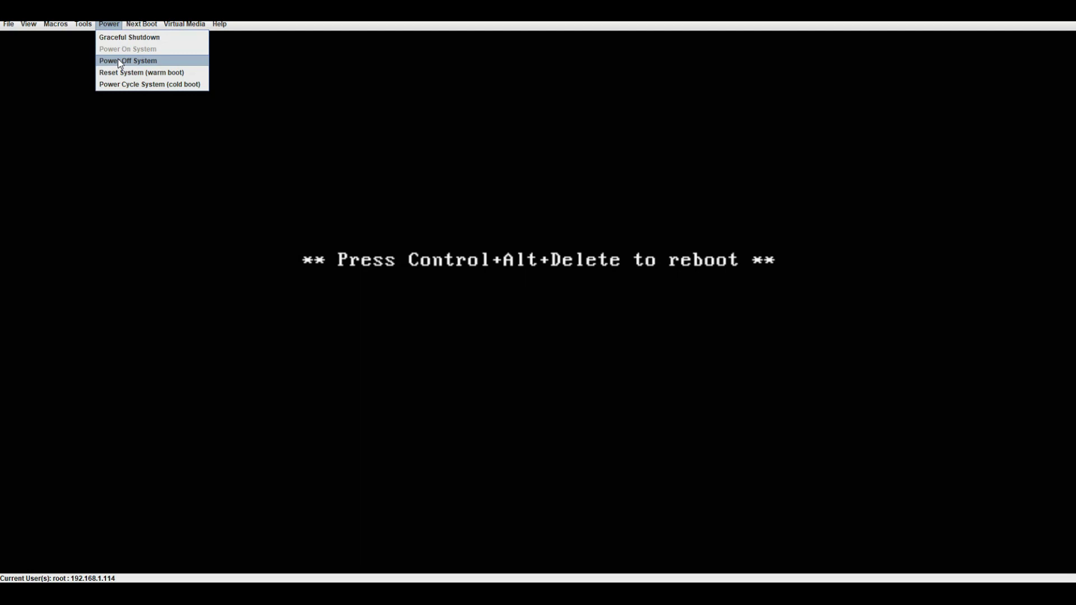
click(219, 145)
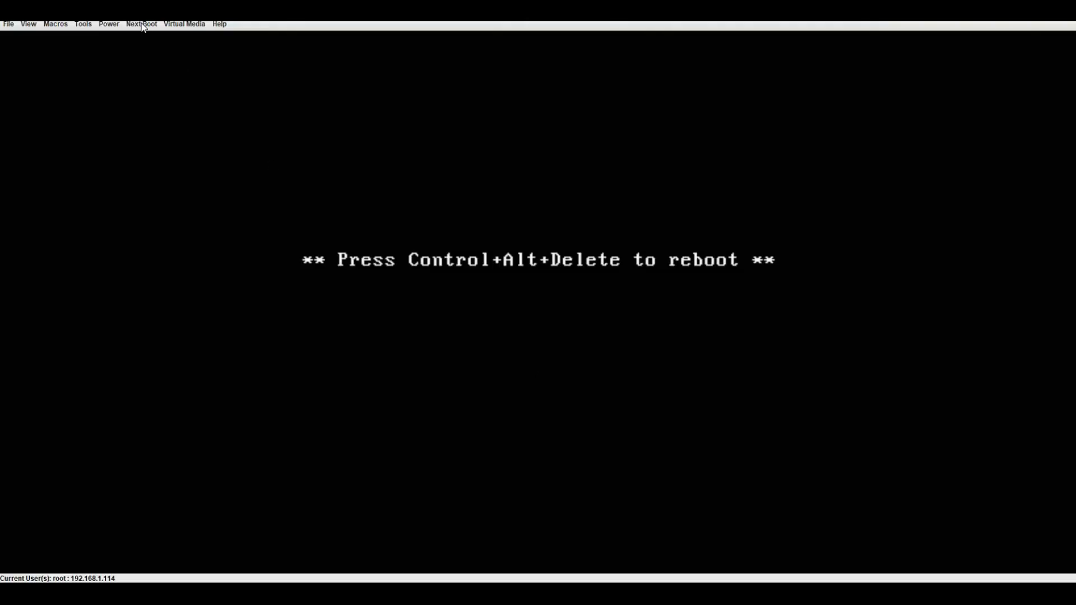
click(143, 25)
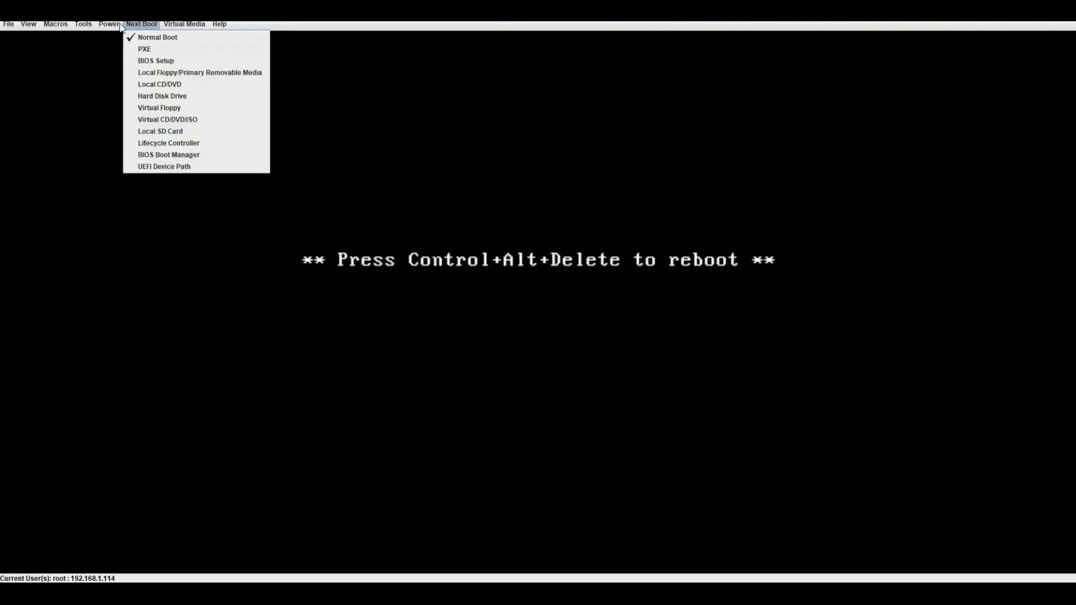
mouse_move(113, 25)
click(116, 58)
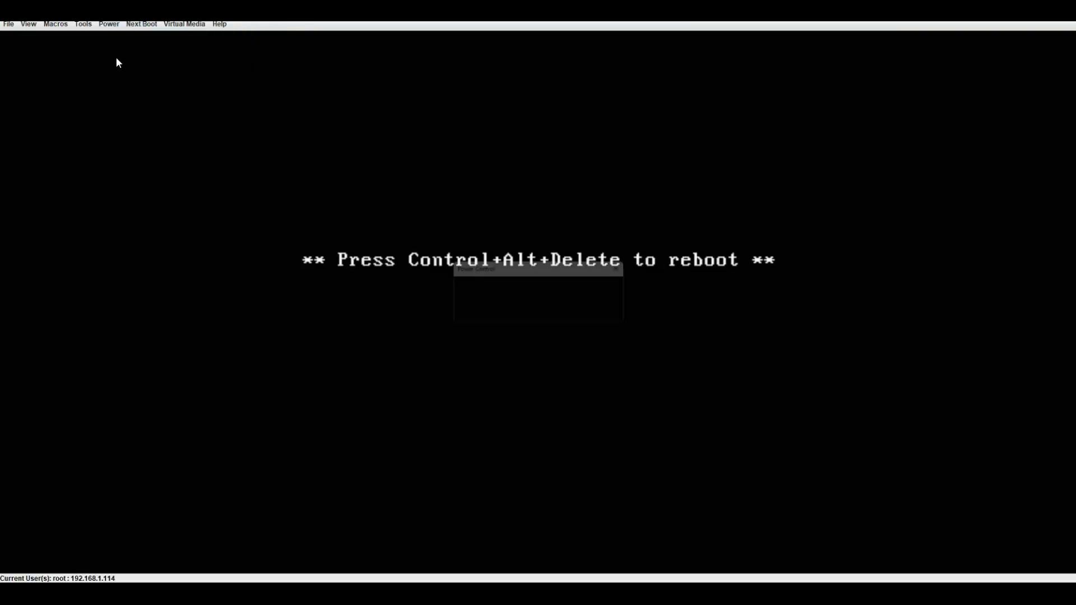
click(524, 312)
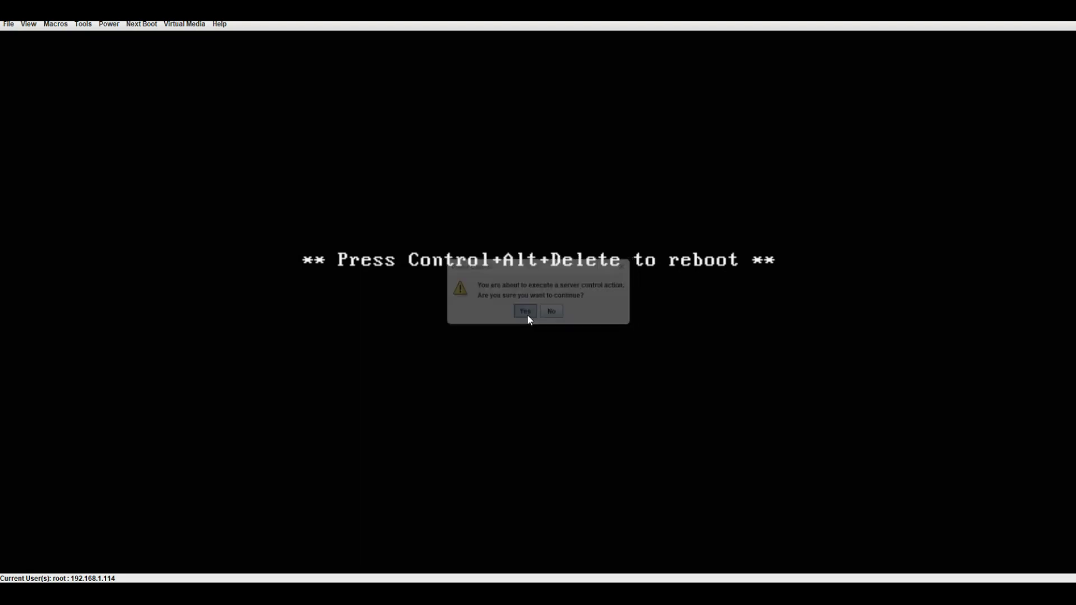
- Power the server back on through the remote console and confirm the server control action
click(140, 28)
click(112, 24)
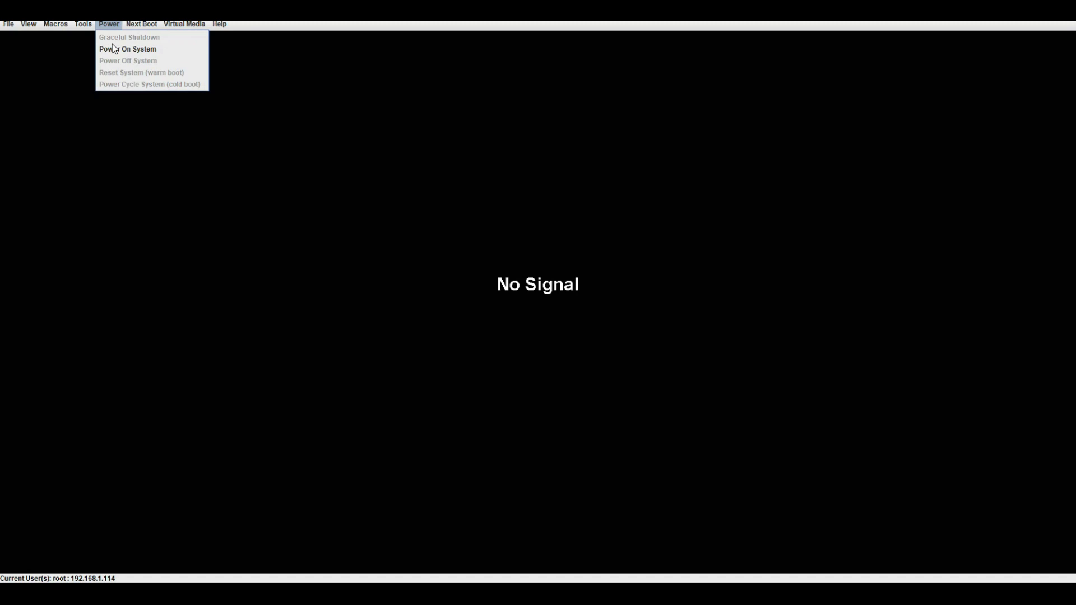
click(114, 49)
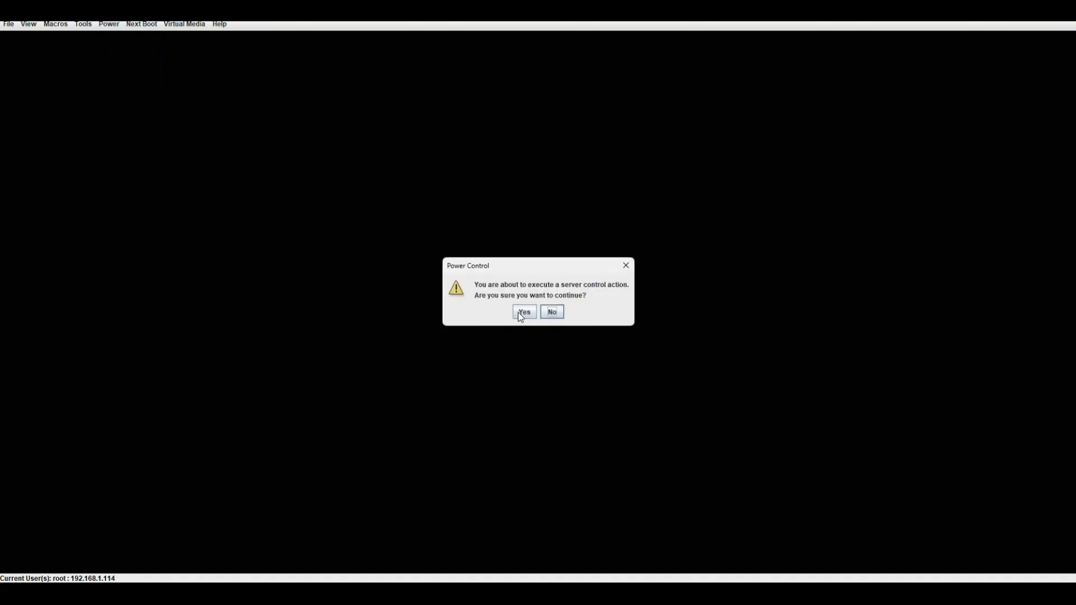
click(523, 313)
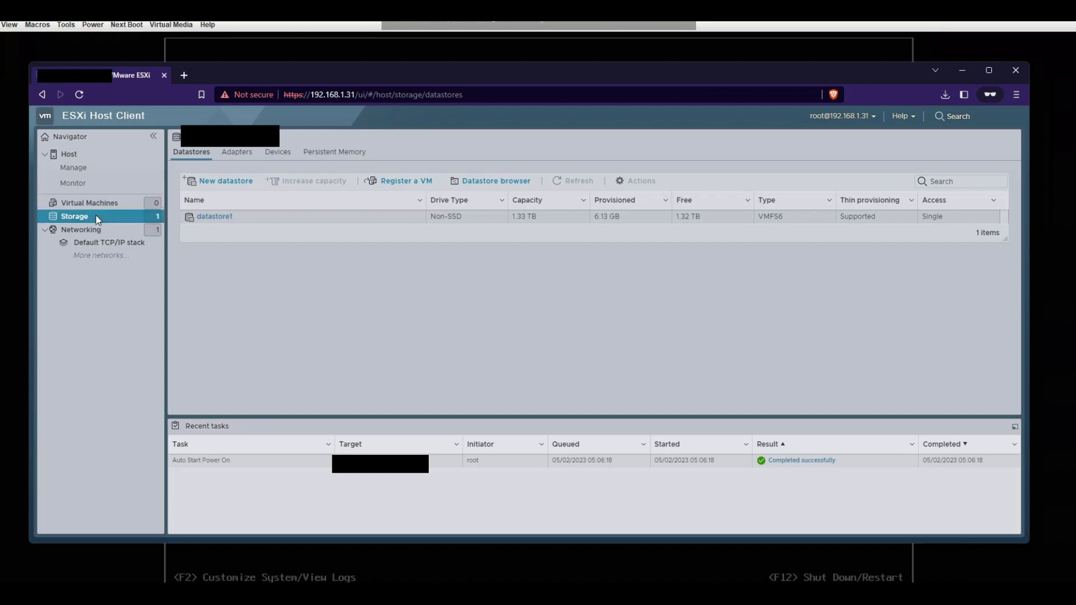
- Set up a new VMFS datastore named datastore2 on the unclaimed Local DELL Disk
click(240, 183)
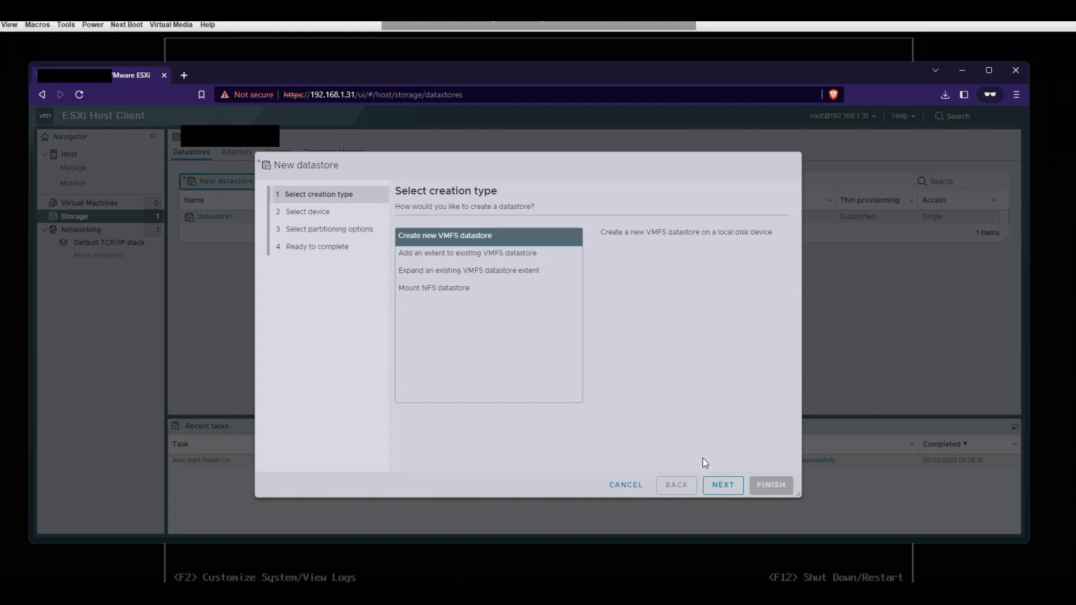
click(728, 489)
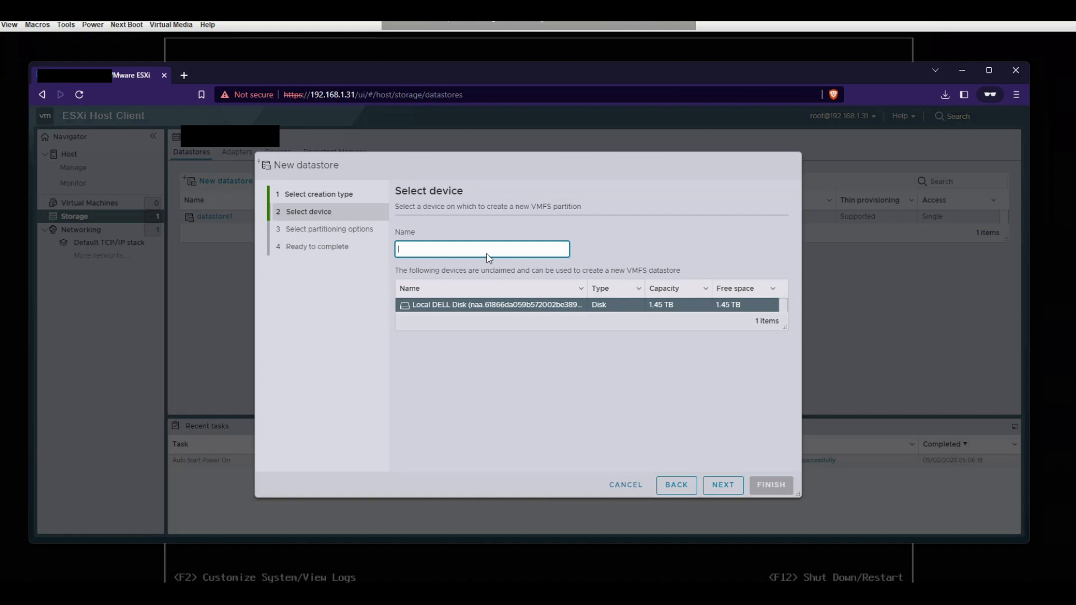
text(datastore2)
click(734, 487)
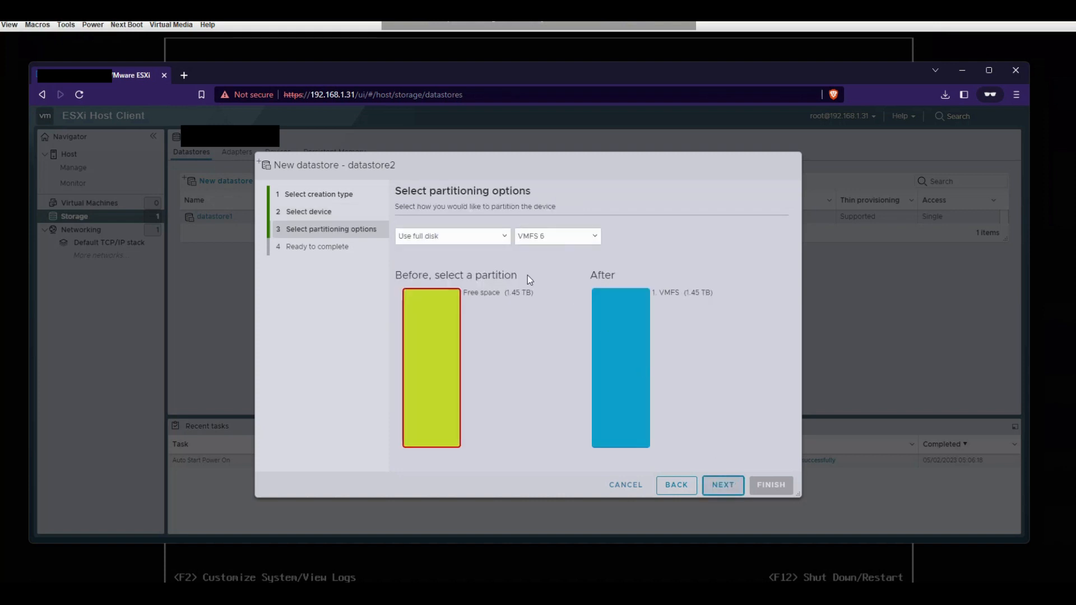
- Finish creating datastore2 using the full disk with VMFS 6, confirm the creation, and display the new datastore's details
click(563, 235)
click(704, 235)
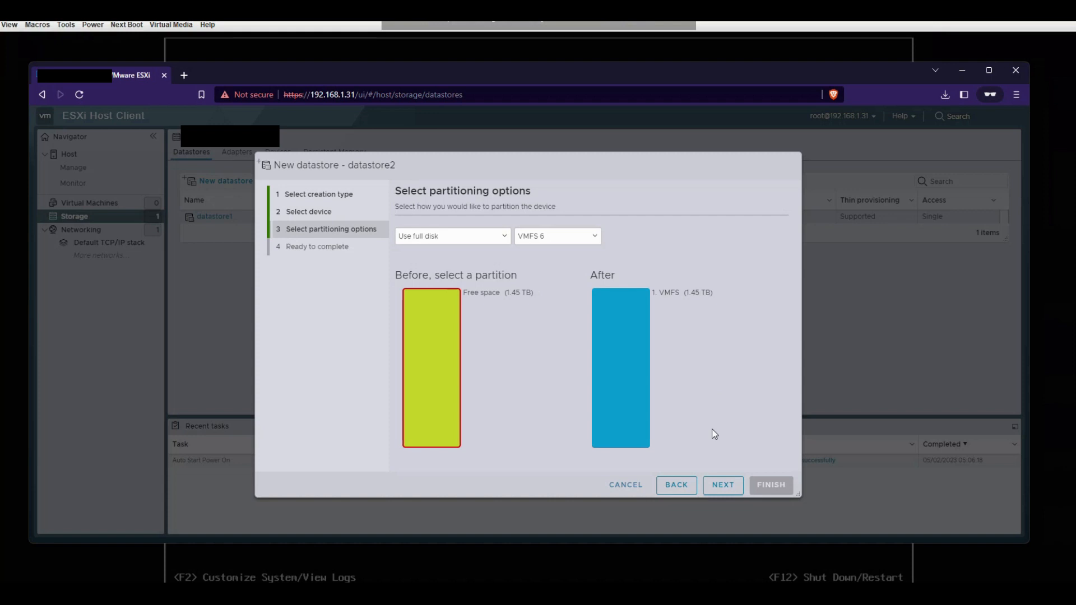
click(723, 485)
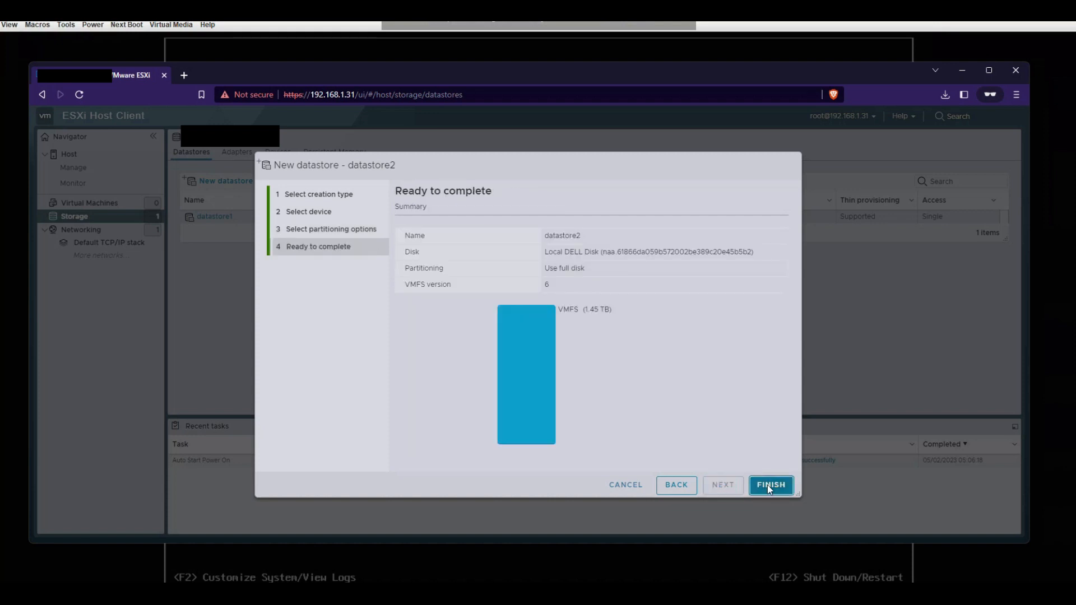
click(768, 486)
click(672, 370)
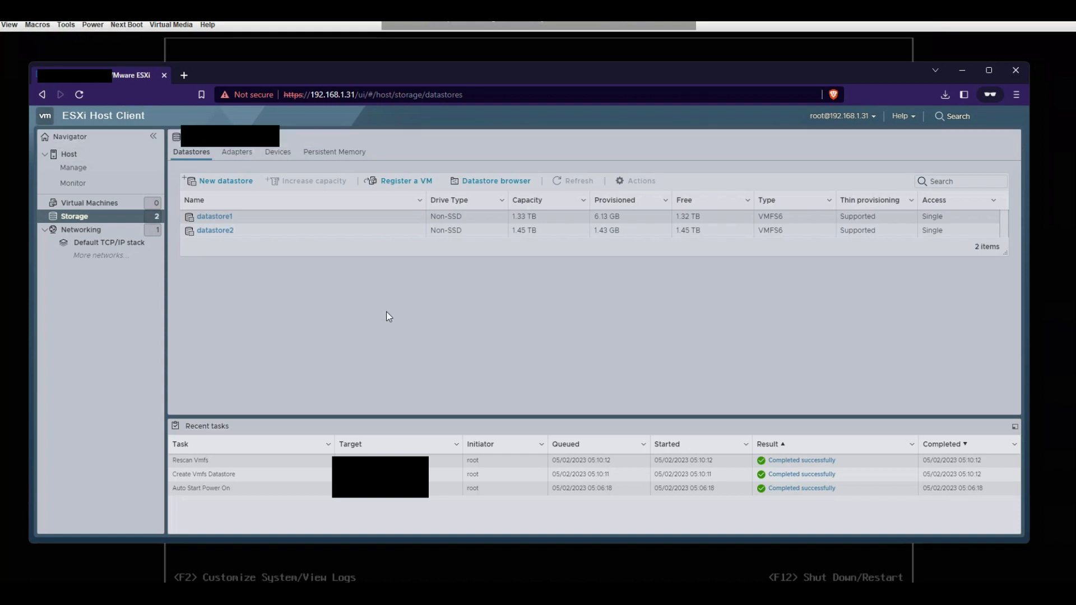
click(216, 235)
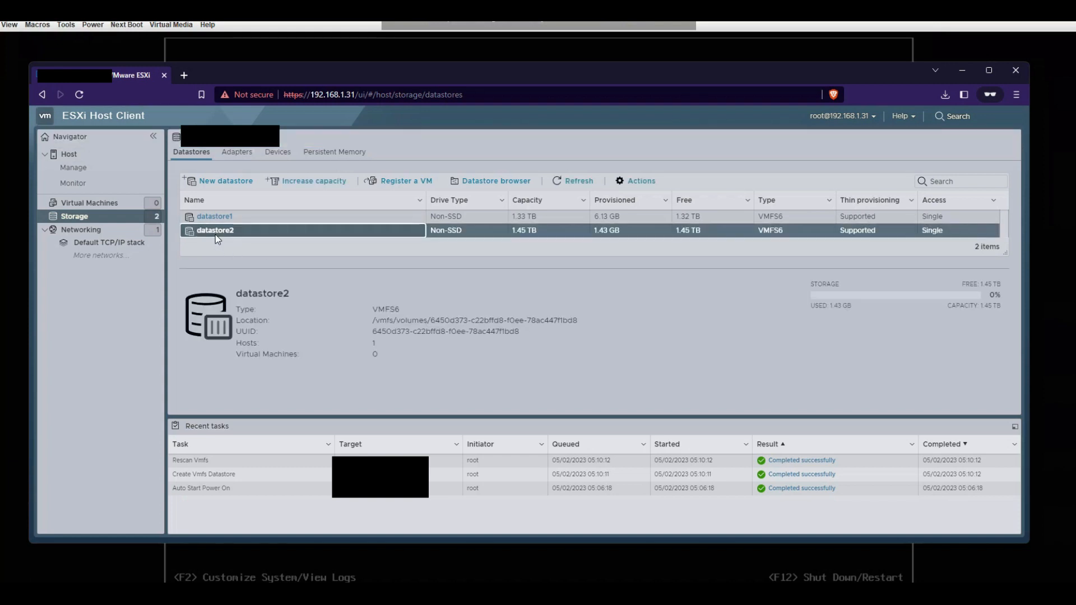